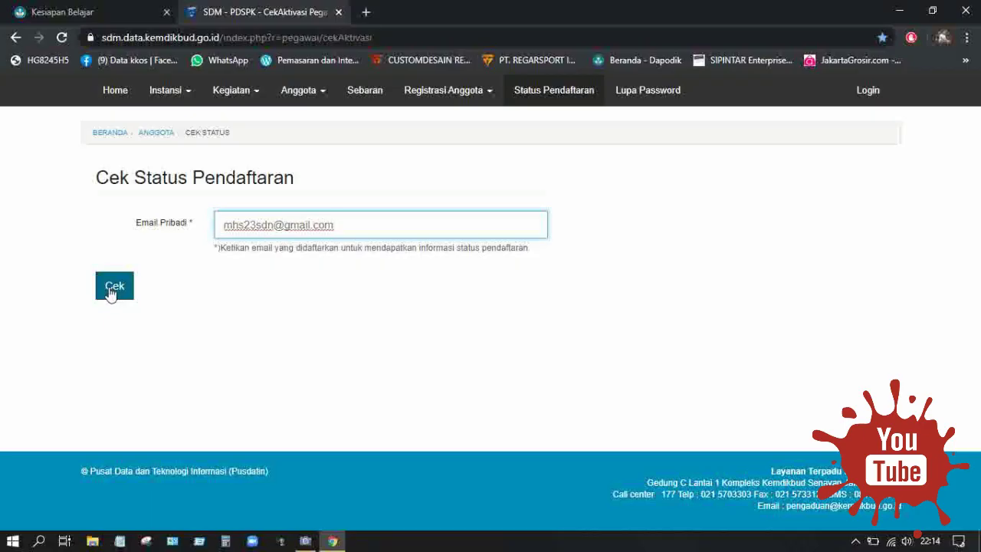
Check the saved operator e-mail shows 'Akun sudah aktif', then go to the Kemdikbud login page.
{"action": "left_click", "coordinate": [114, 291]}
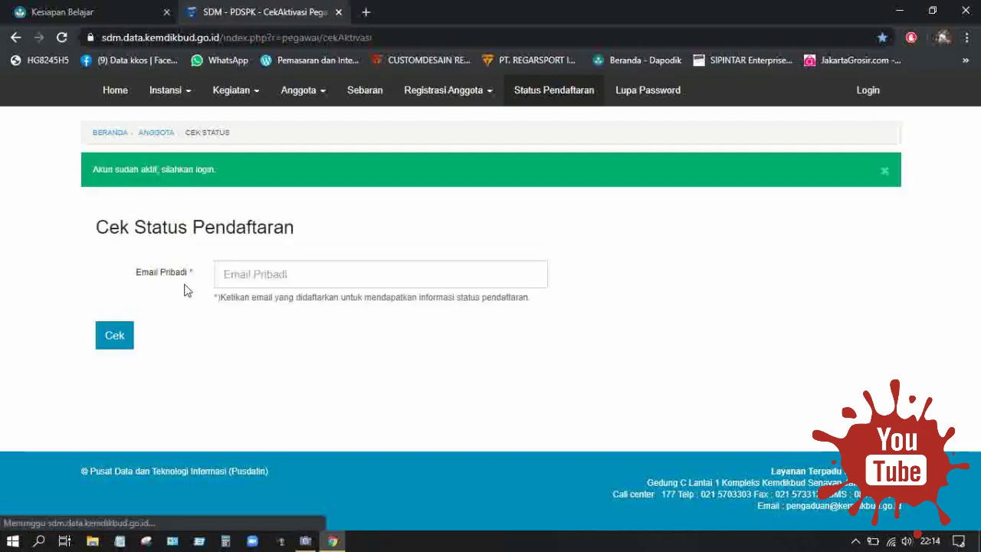
{"action": "left_click", "coordinate": [255, 274]}
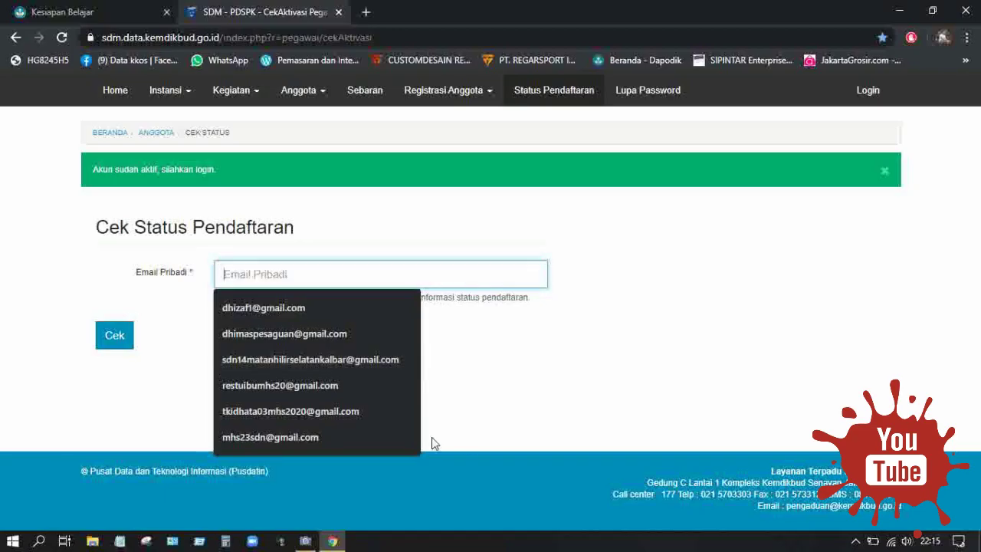
{"action": "left_click", "coordinate": [318, 438]}
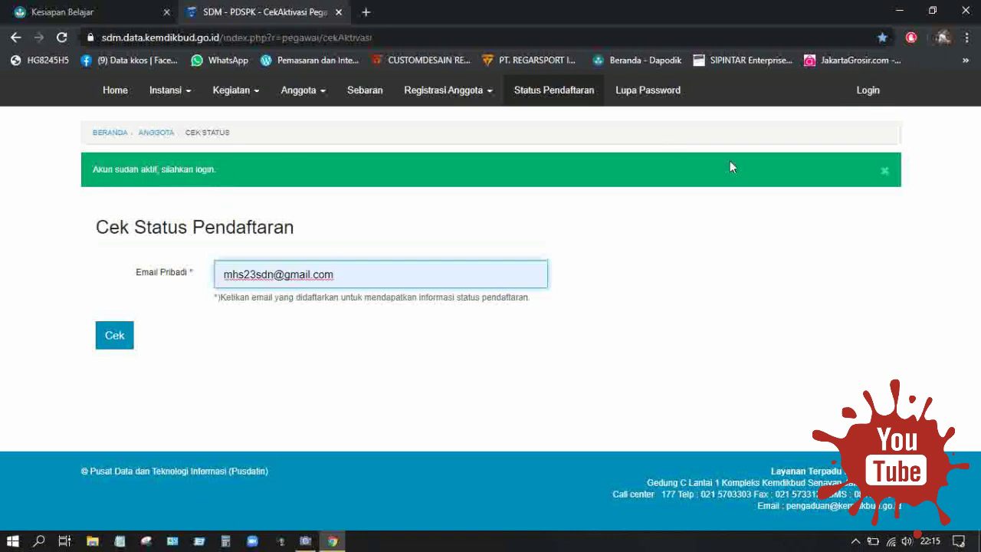
{"action": "left_click", "coordinate": [868, 90]}
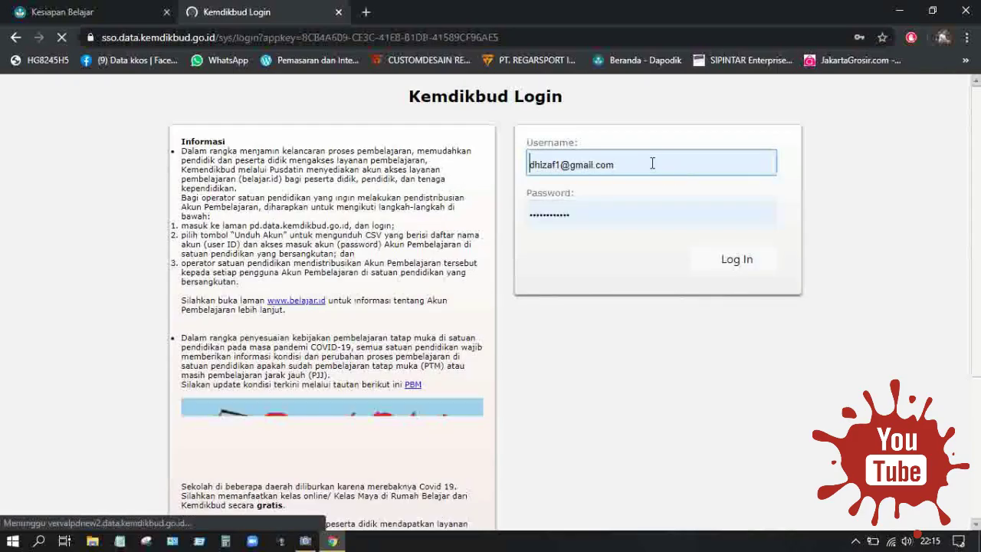
Replace the username with the operator's saved autofill account and log in through Kemdikbud SSO.
{"action": "left_click", "coordinate": [652, 160]}
{"action": "left_click", "coordinate": [685, 162]}
{"action": "left_click_drag", "start_coordinate": [685, 163], "coordinate": [477, 161]}
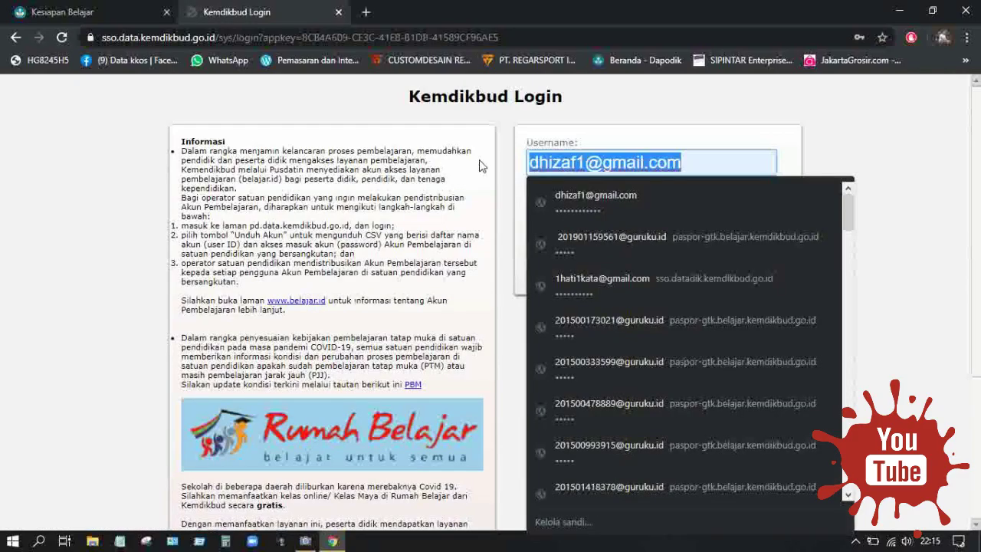
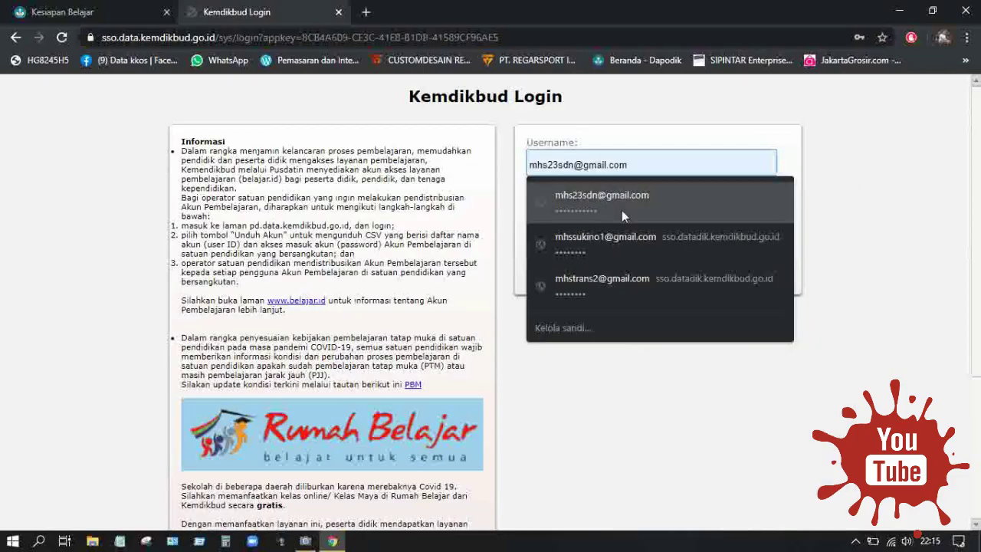
{"action": "left_click", "coordinate": [622, 211]}
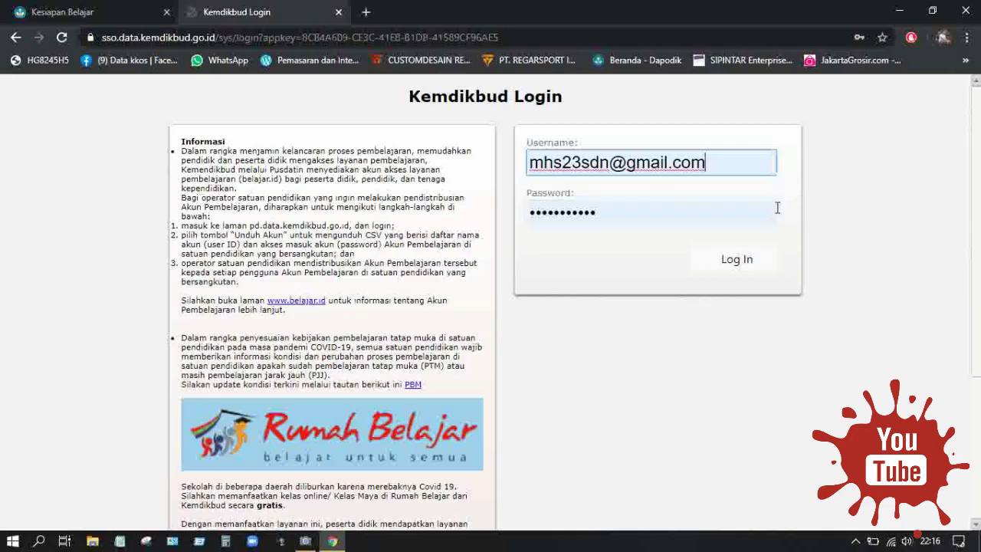
{"action": "left_click", "coordinate": [736, 260]}
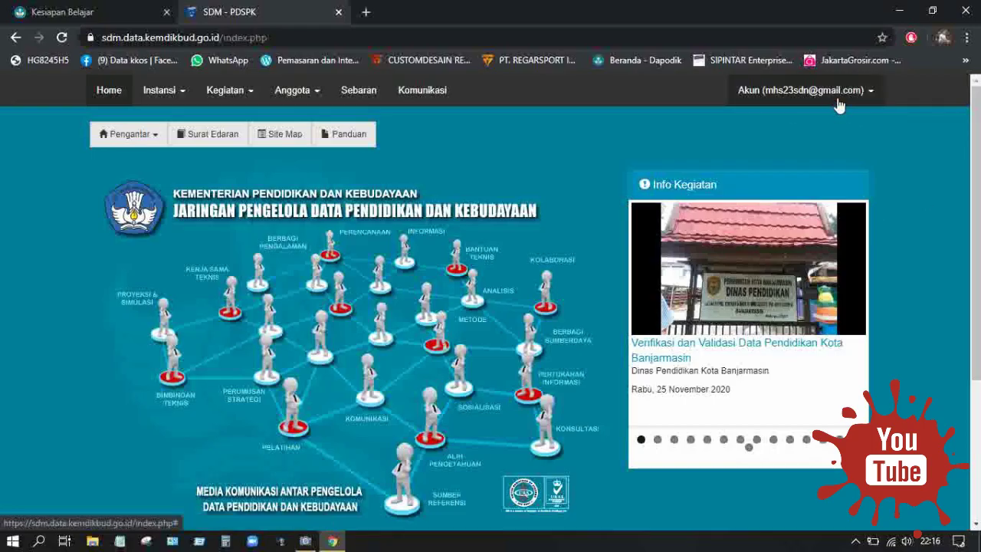
Open Akun > Profil and scroll through the operator's profile details.
{"action": "left_click", "coordinate": [839, 104]}
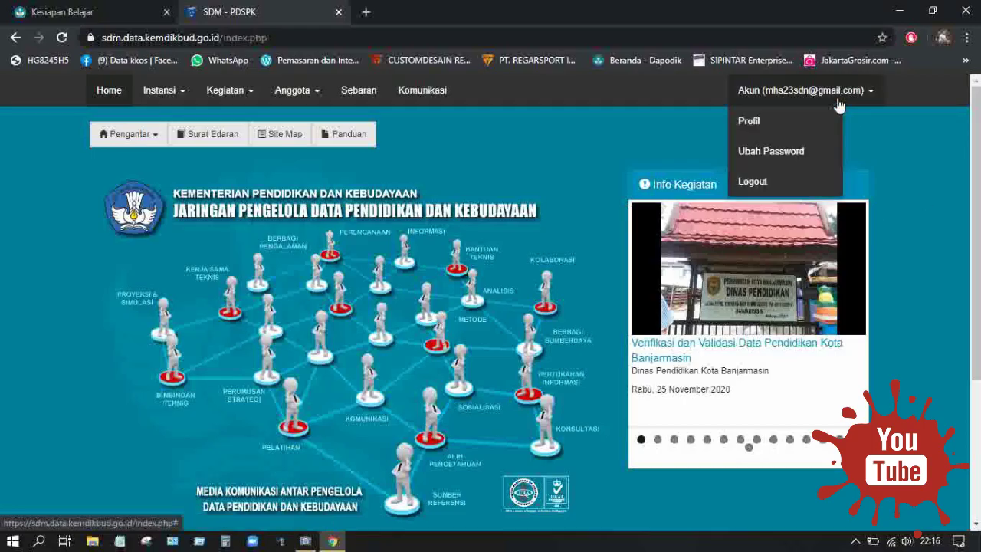
{"action": "left_click", "coordinate": [792, 132]}
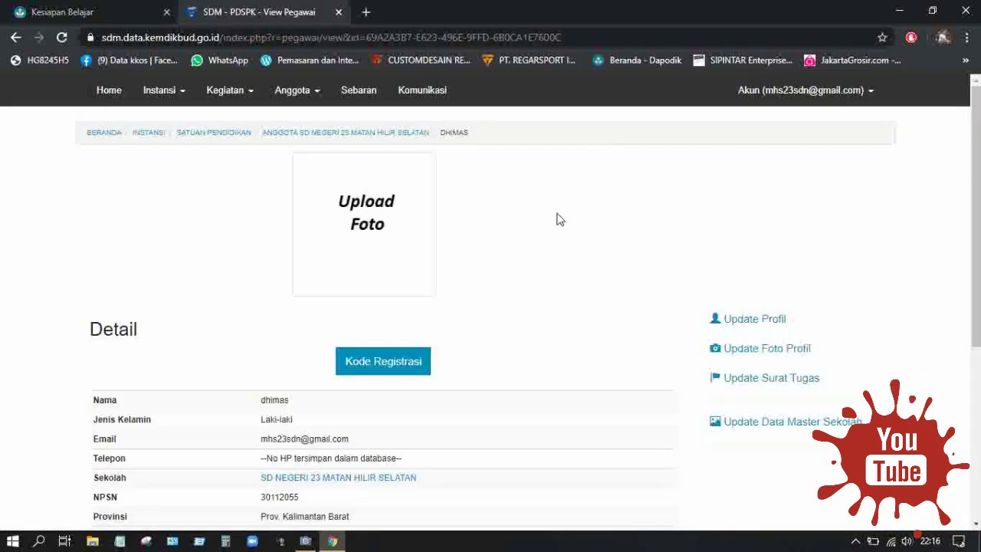
{"action": "scroll", "coordinate": [559, 220], "scroll_direction": "down", "scroll_amount": 2}
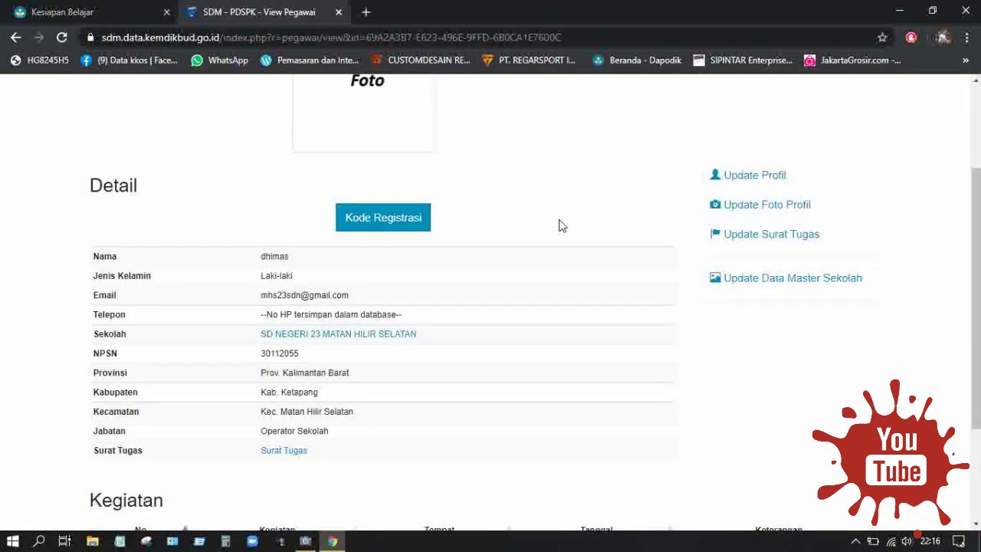
{"action": "scroll", "coordinate": [555, 219], "scroll_direction": "up", "scroll_amount": 1}
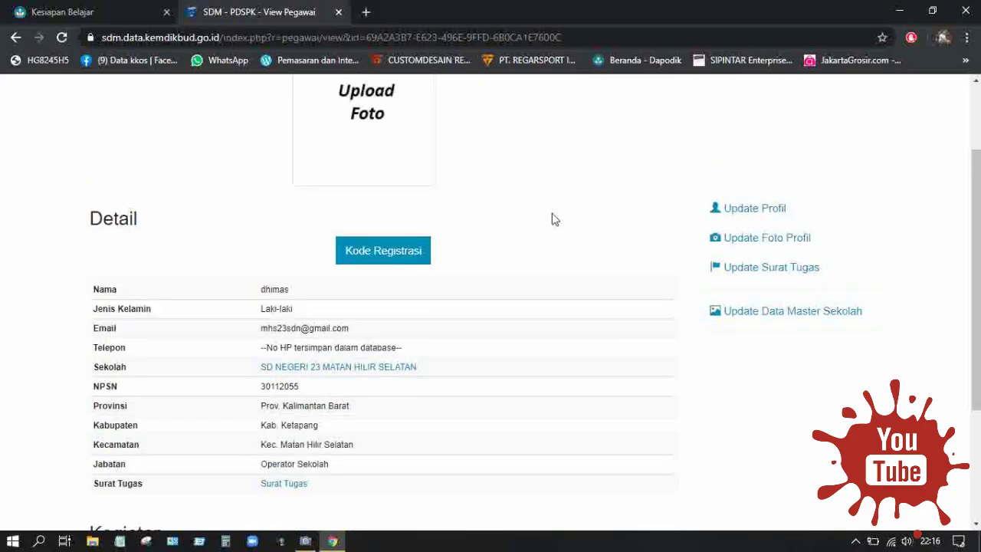
{"action": "scroll", "coordinate": [552, 222], "scroll_direction": "down", "scroll_amount": 3}
{"action": "scroll", "coordinate": [485, 230], "scroll_direction": "up", "scroll_amount": 4}
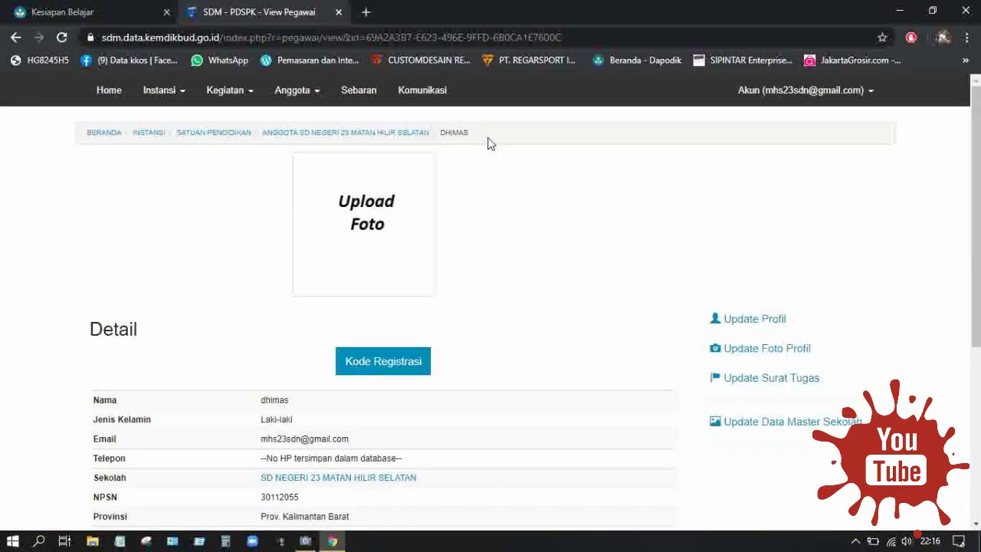
Return to the Kesiapan Belajar verification table and open a blank Notepad window.
{"action": "left_click", "coordinate": [77, 11]}
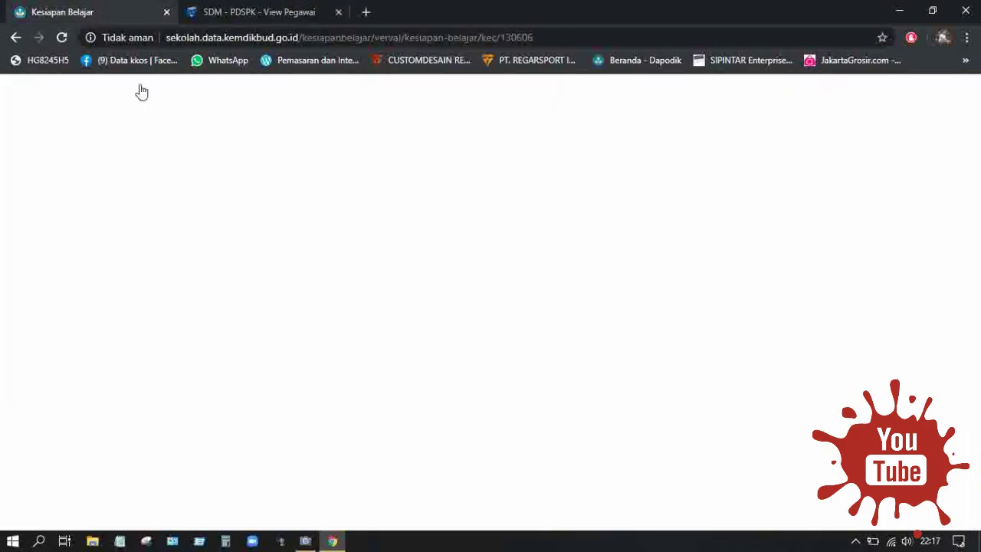
{"action": "scroll", "coordinate": [583, 161], "scroll_direction": "down", "scroll_amount": 3}
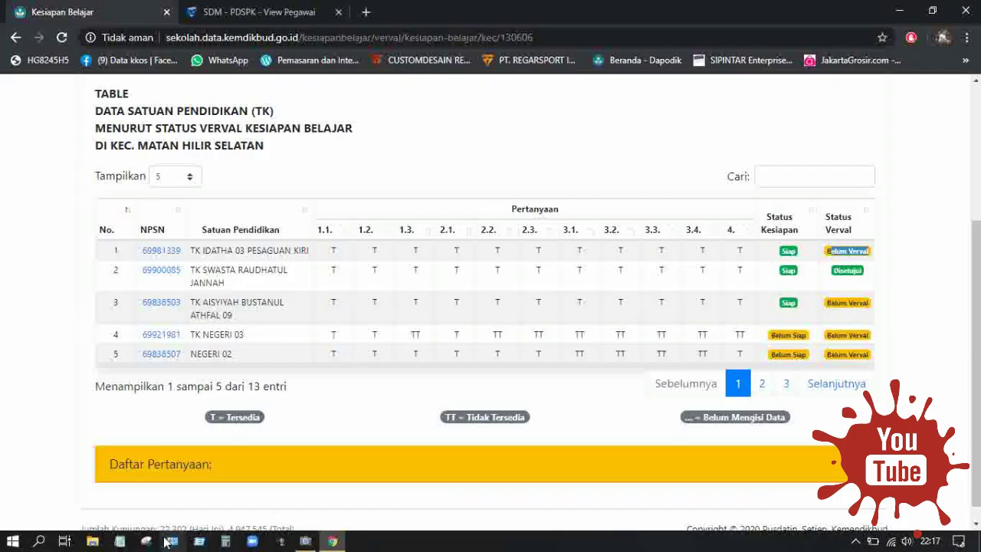
{"action": "left_click", "coordinate": [123, 544]}
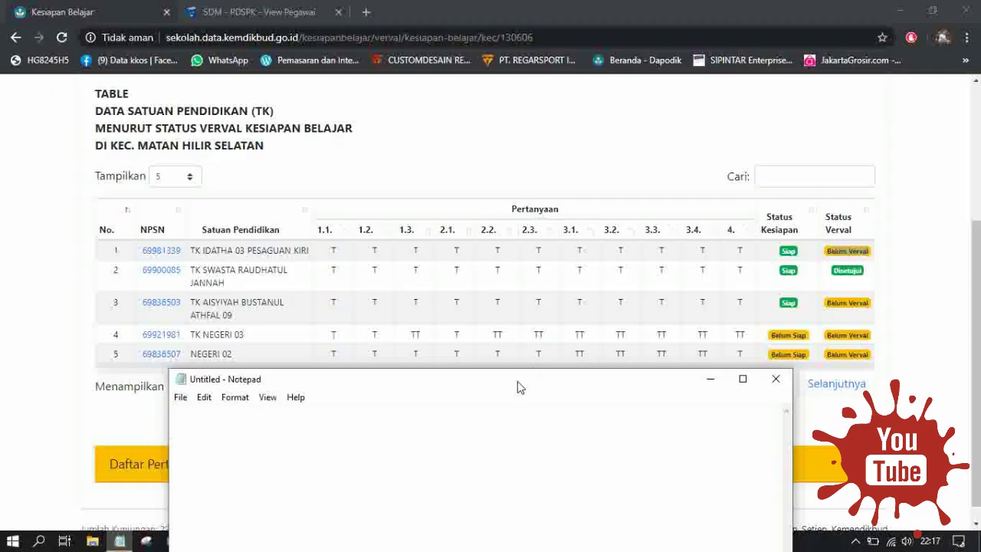
Write '1. cara pengisian kesiapan belajar' in Notepad, then bring the Kesiapan Belajar table forward.
{"action": "left_click_drag", "start_coordinate": [519, 384], "coordinate": [432, 153]}
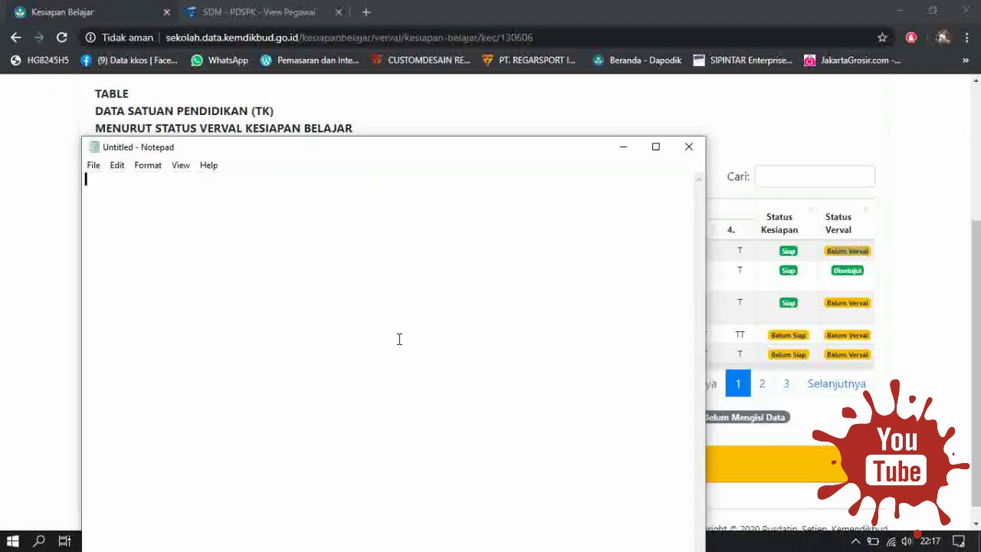
{"action": "type", "text": "1. kit"}
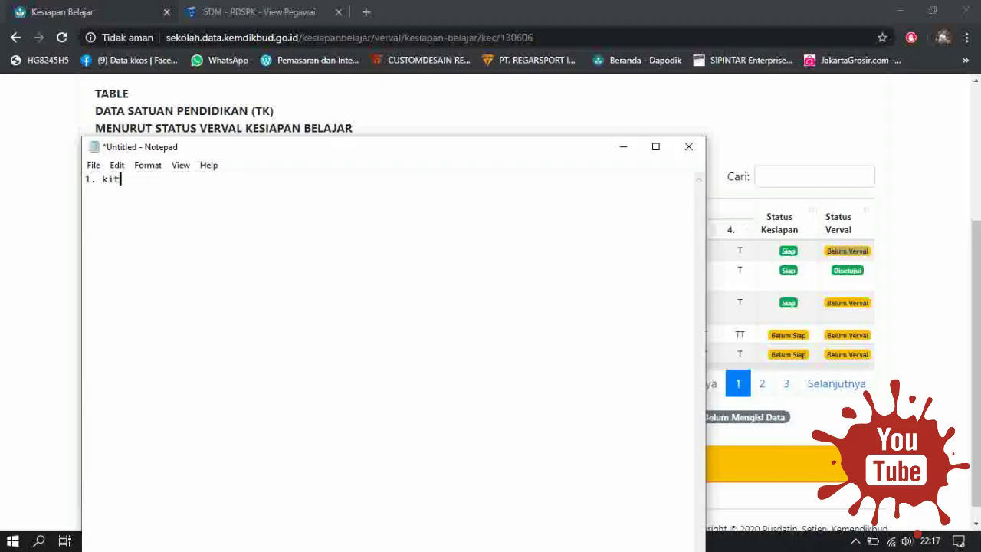
{"action": "key", "text": "BackSpace"}
{"action": "key", "text": "BackSpace"}
{"action": "key", "text": "BackSpace"}
{"action": "type", "text": "cara pengisian kesiapan"}
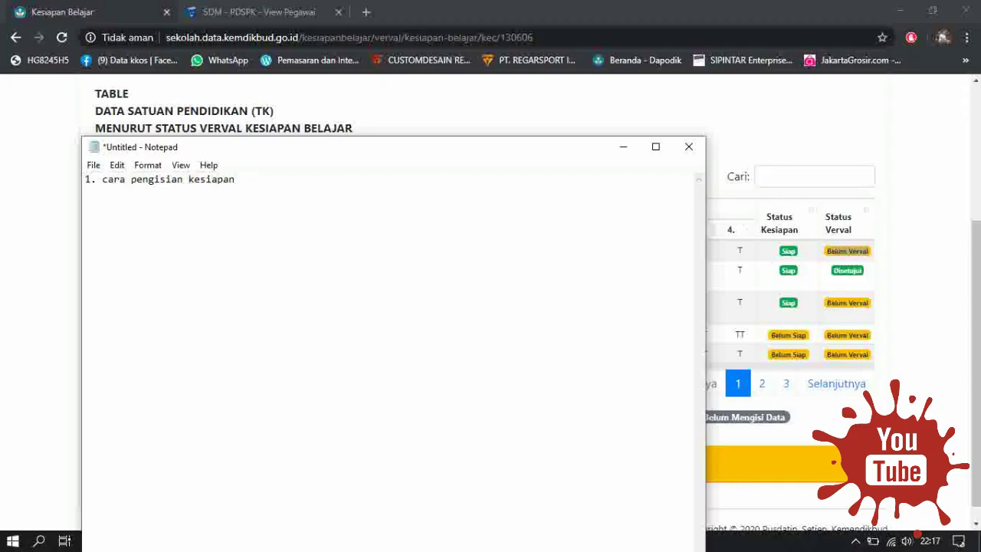
{"action": "type", "text": "belajar"}
{"action": "left_click_drag", "start_coordinate": [331, 147], "coordinate": [323, 137]}
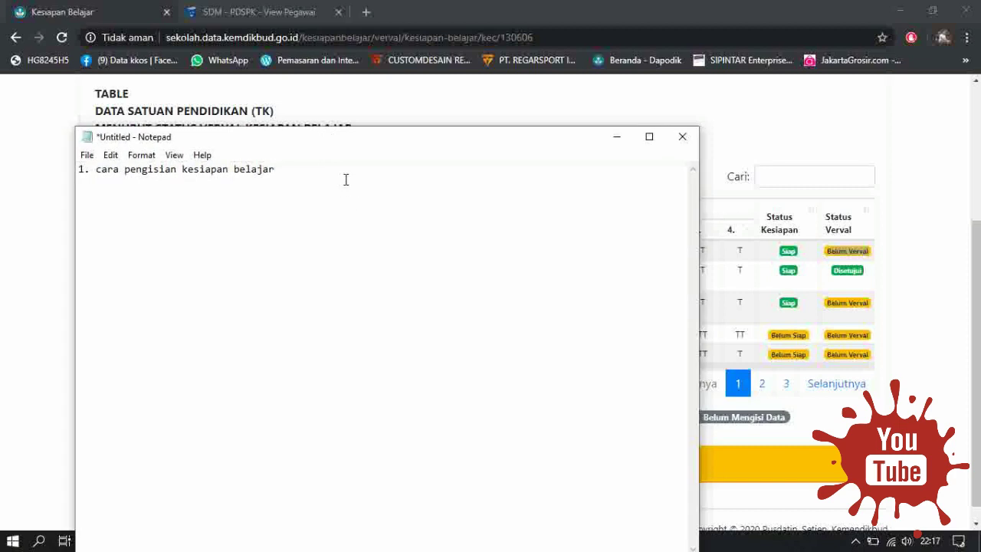
{"action": "left_click_drag", "start_coordinate": [339, 175], "coordinate": [26, 171]}
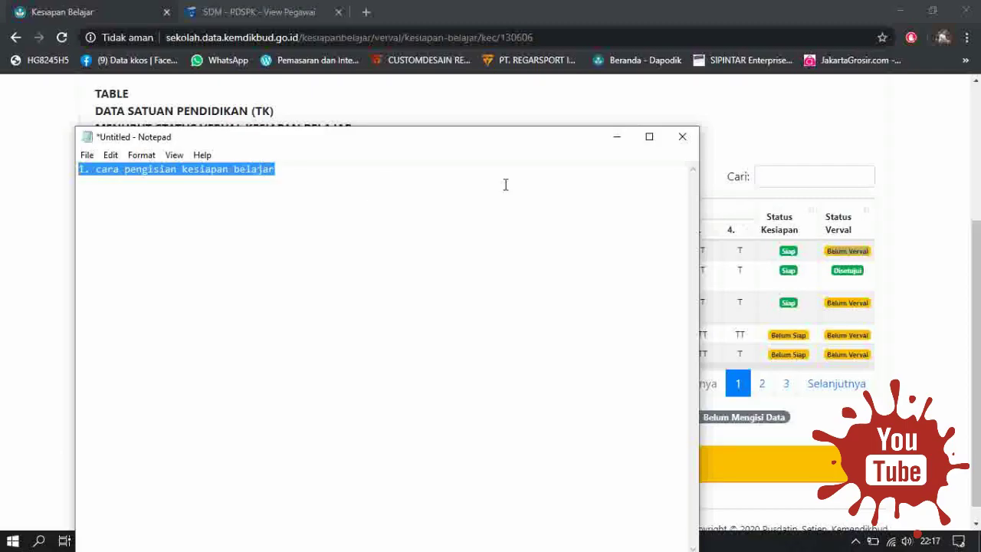
{"action": "left_click", "coordinate": [954, 158]}
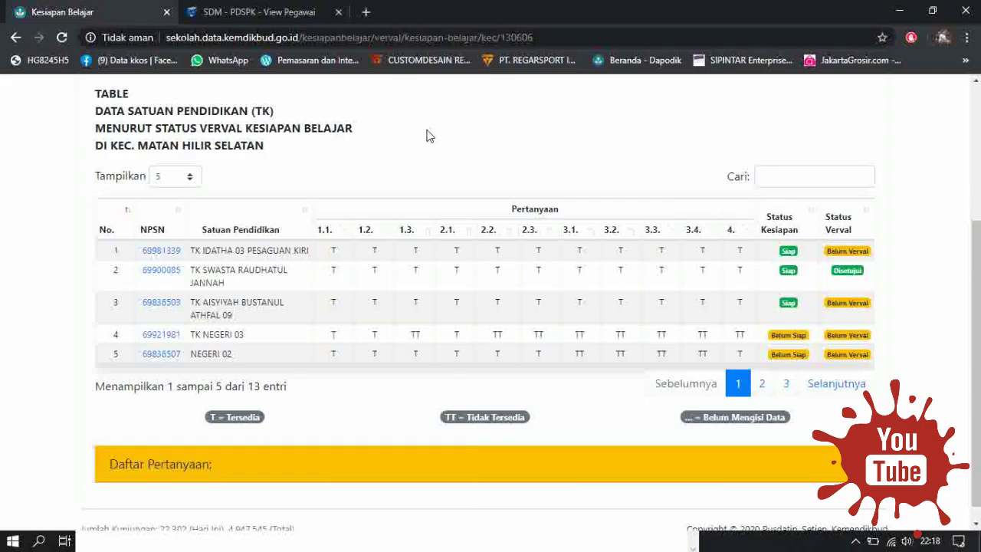
Choose Kuesioner > Kesiapan Belajar to open the blank 'Daftar Periksa Kesiapan Satuan Pendidikan' form.
{"action": "scroll", "coordinate": [429, 136], "scroll_direction": "up", "scroll_amount": 3}
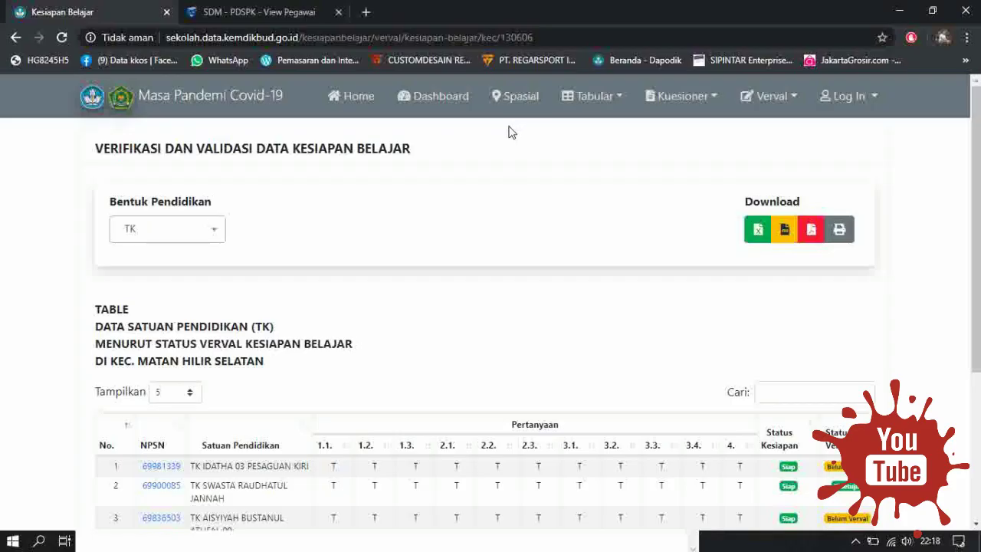
{"action": "left_click", "coordinate": [167, 38]}
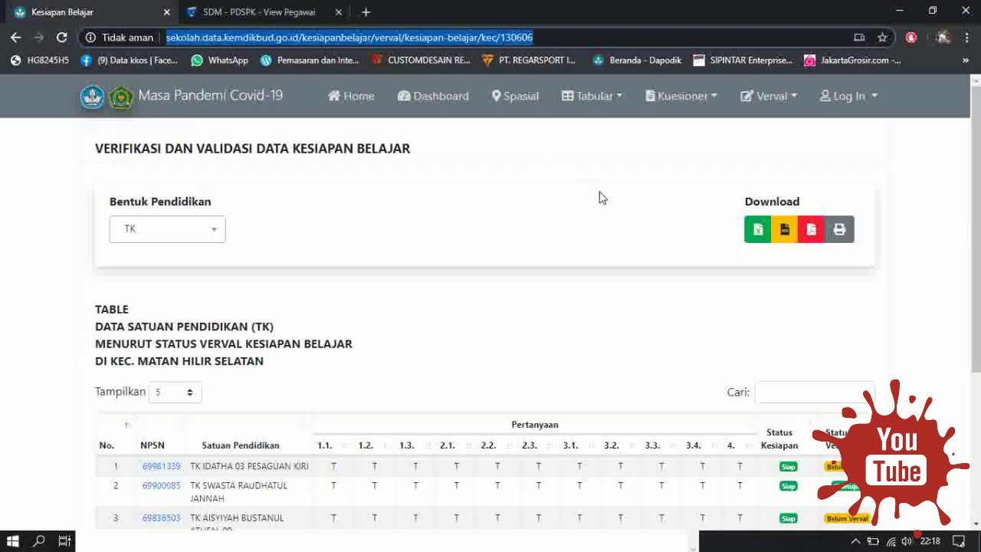
{"action": "left_click", "coordinate": [677, 104]}
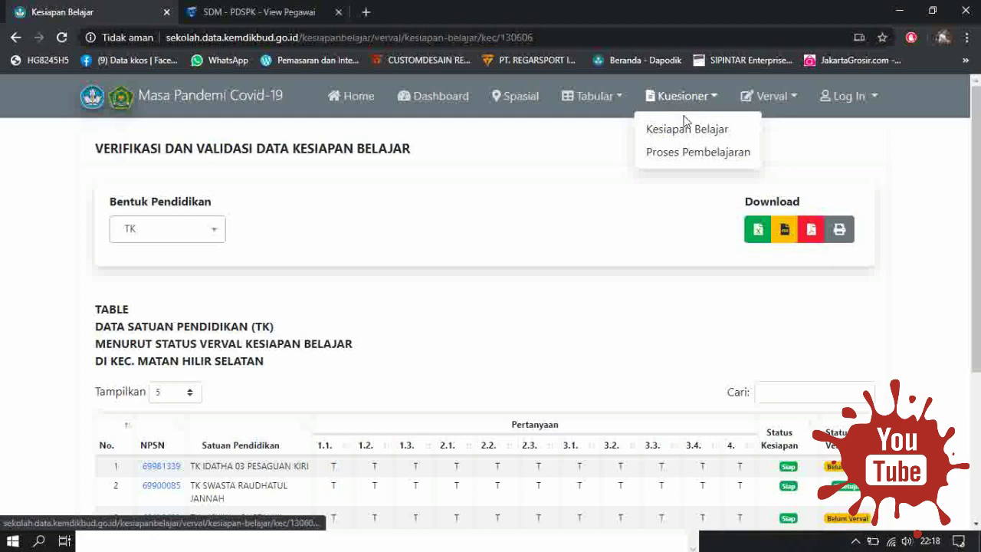
{"action": "left_click", "coordinate": [686, 134]}
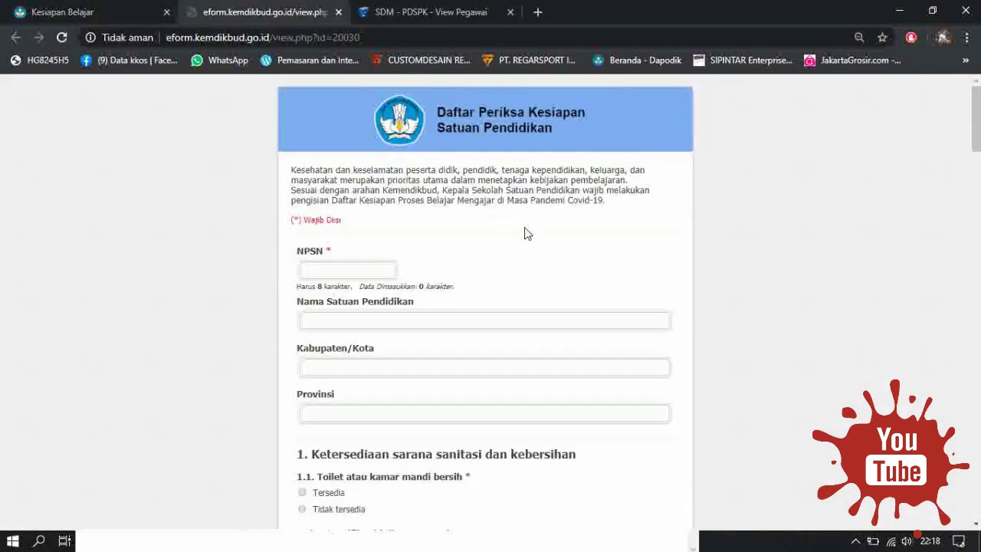
{"action": "scroll", "coordinate": [498, 217], "scroll_direction": "down", "scroll_amount": 2}
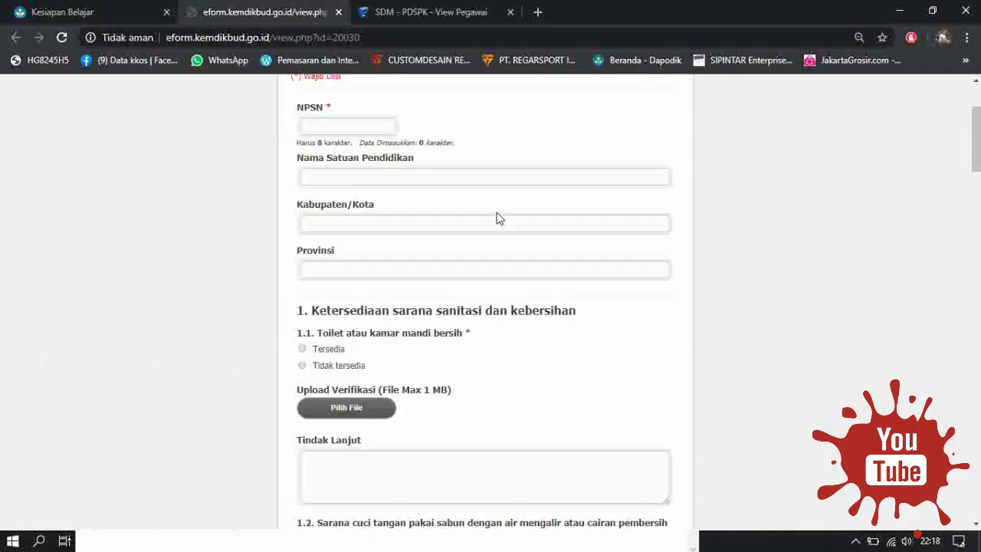
{"action": "scroll", "coordinate": [500, 221], "scroll_direction": "down", "scroll_amount": 3}
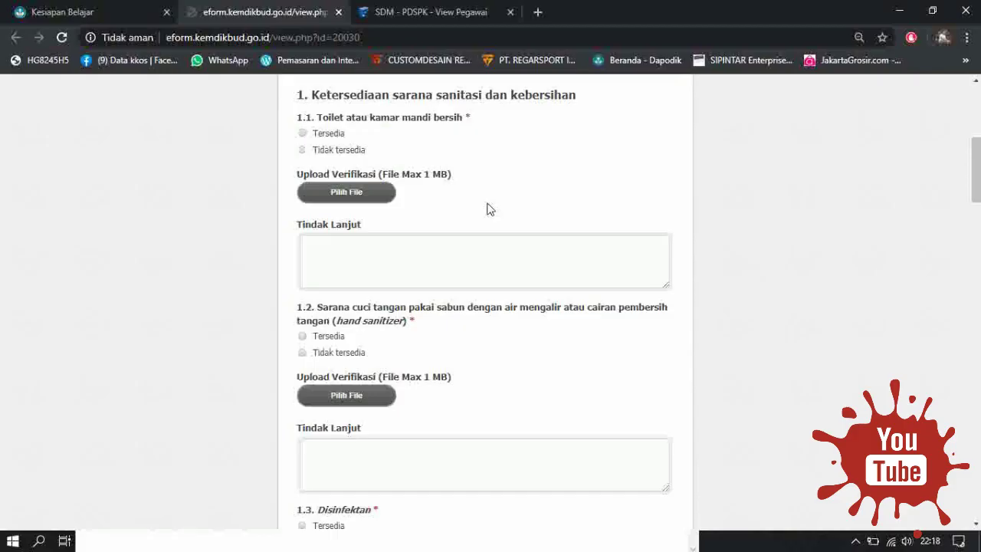
{"action": "scroll", "coordinate": [411, 84], "scroll_direction": "up", "scroll_amount": 5}
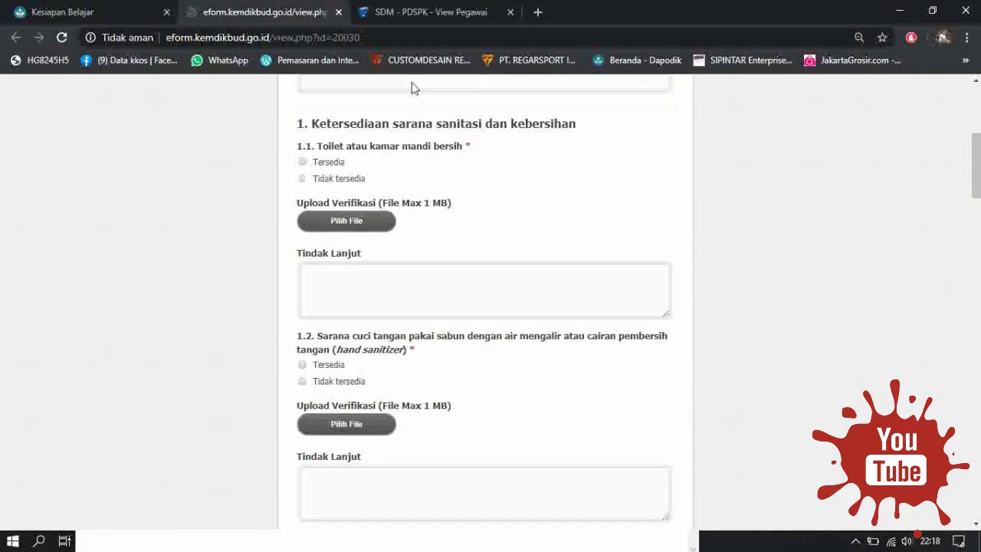
Close the eform tab and choose Log In > Dinas Pendidikan/Kantor Kemenag on Kesiapan Belajar.
{"action": "left_click", "coordinate": [62, 12]}
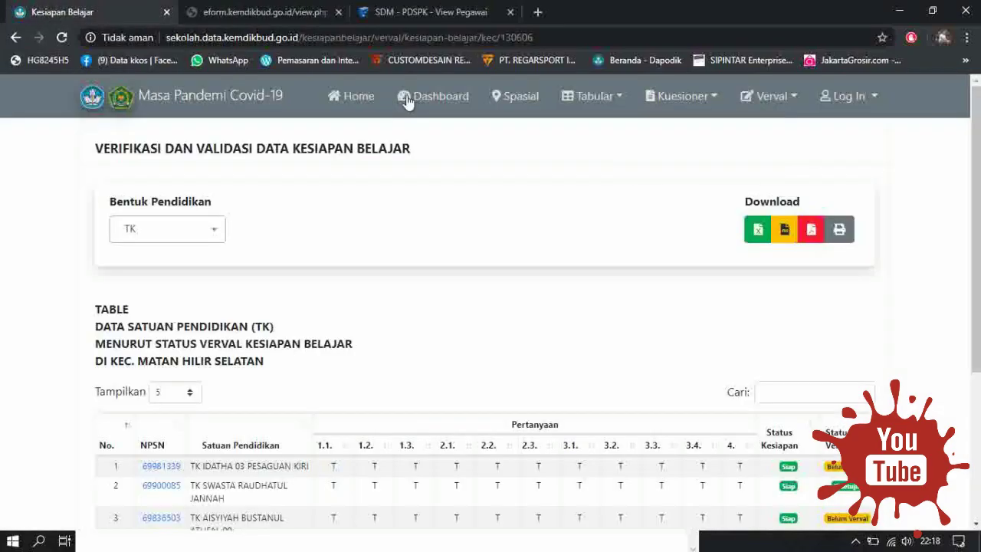
{"action": "left_click", "coordinate": [338, 12]}
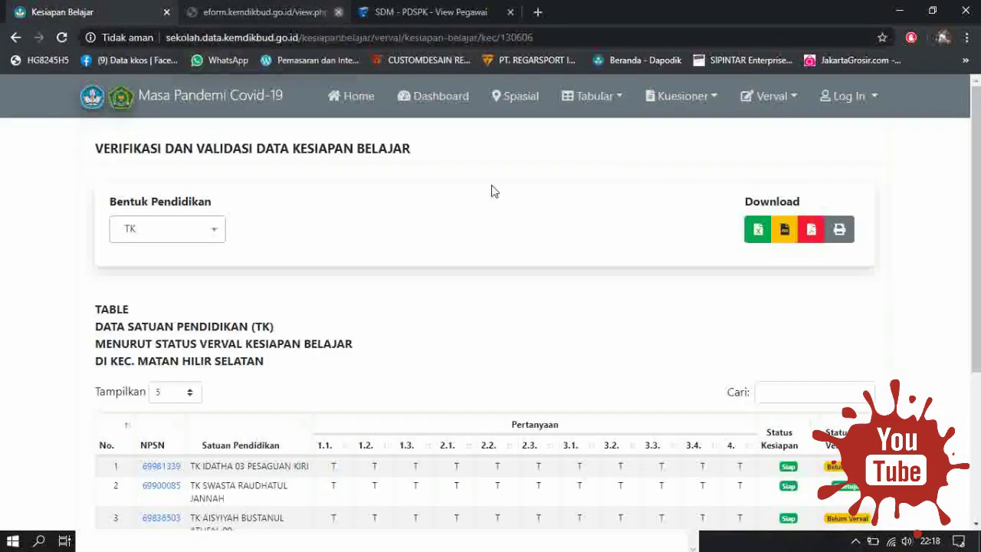
{"action": "left_click", "coordinate": [854, 96]}
{"action": "left_click", "coordinate": [839, 140]}
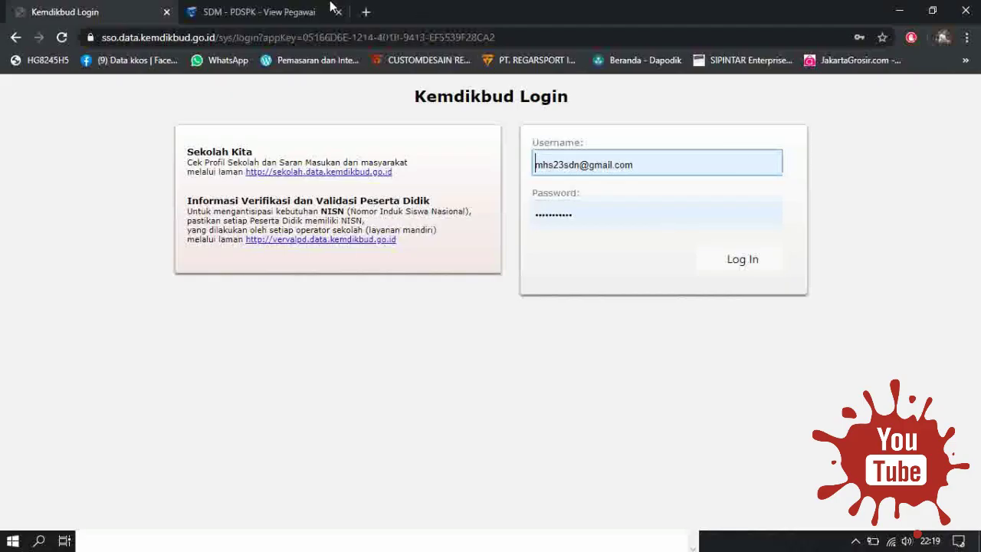
Submit the saved Kemdikbud credentials, retrying via Log In > Dinas Pendidikan/Kantor Kemenag.
{"action": "left_click", "coordinate": [265, 13]}
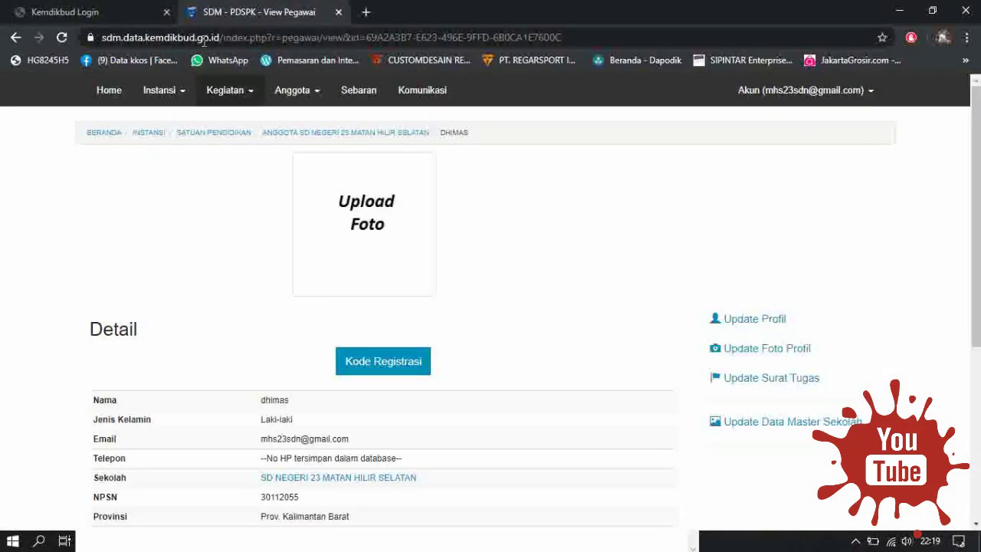
{"action": "left_click", "coordinate": [99, 11]}
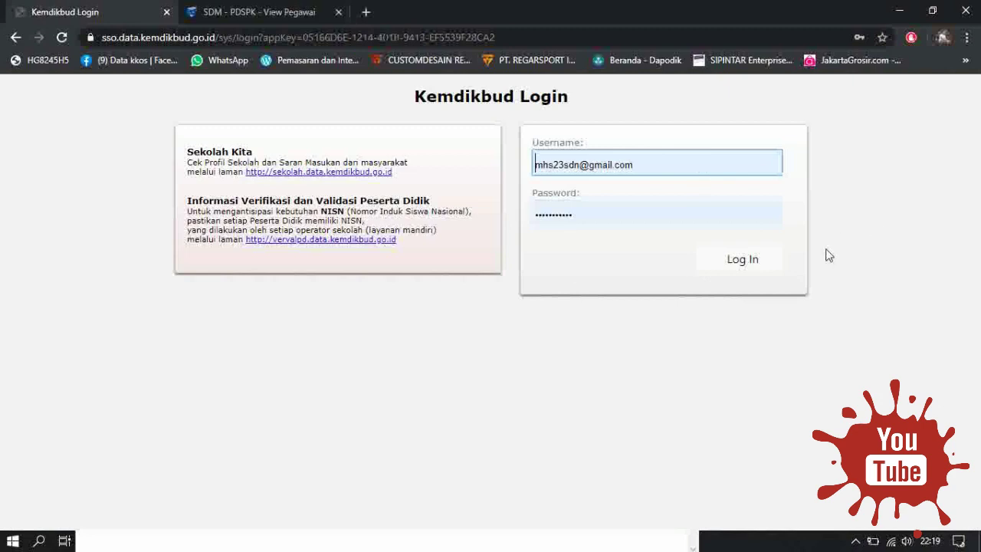
{"action": "left_click", "coordinate": [743, 261]}
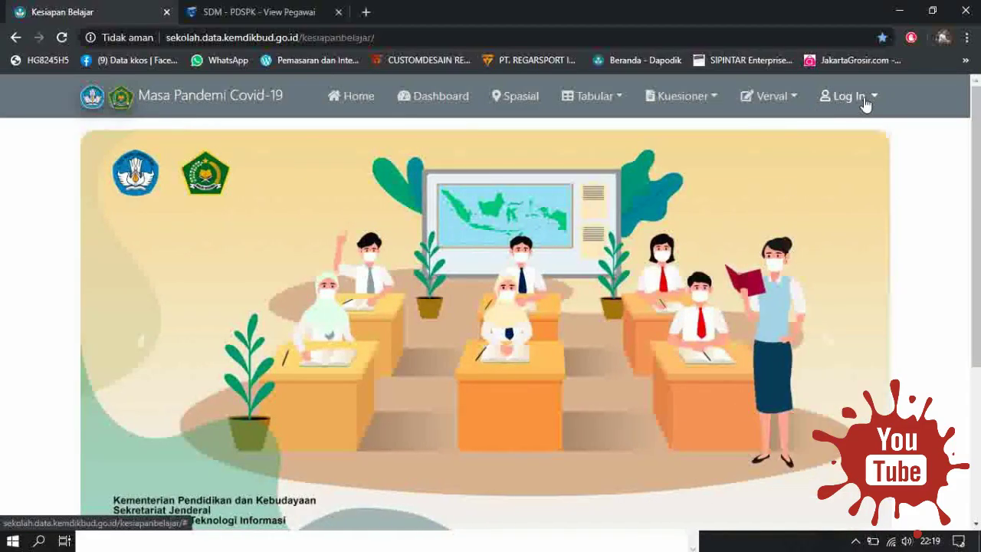
{"action": "left_click", "coordinate": [865, 104]}
{"action": "left_click", "coordinate": [839, 127]}
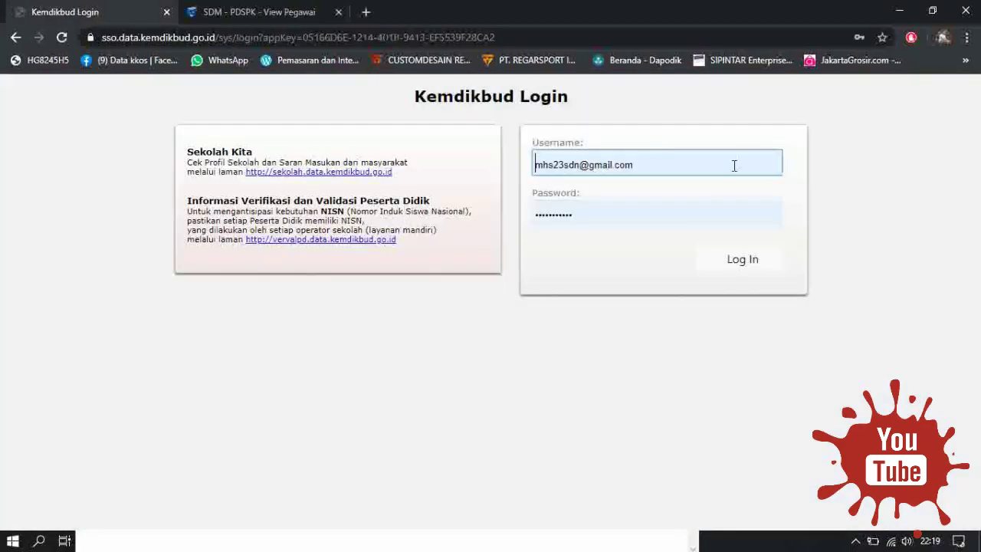
{"action": "left_click", "coordinate": [741, 262]}
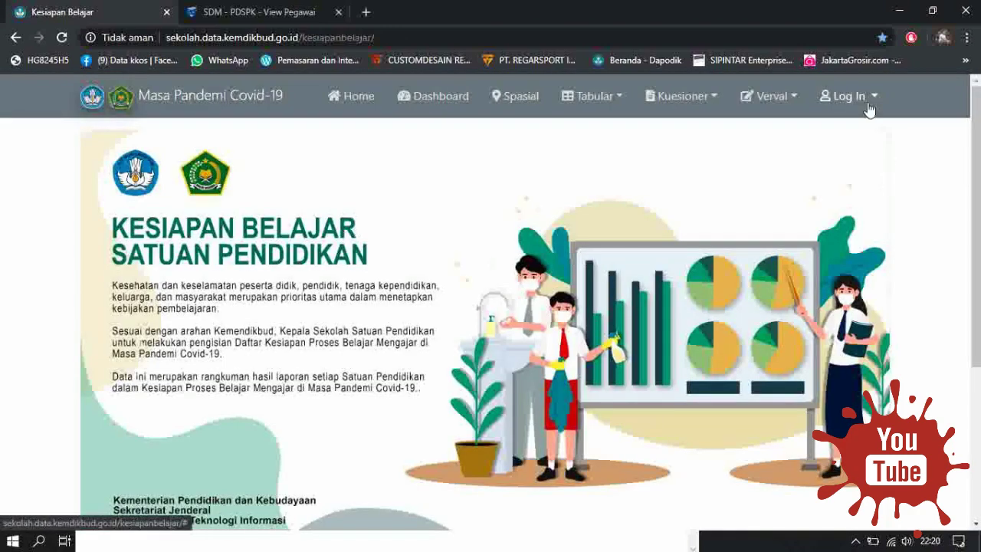
Toggle the Log In dropdown a few times, then show the Kuesioner menu options.
{"action": "left_click", "coordinate": [869, 110]}
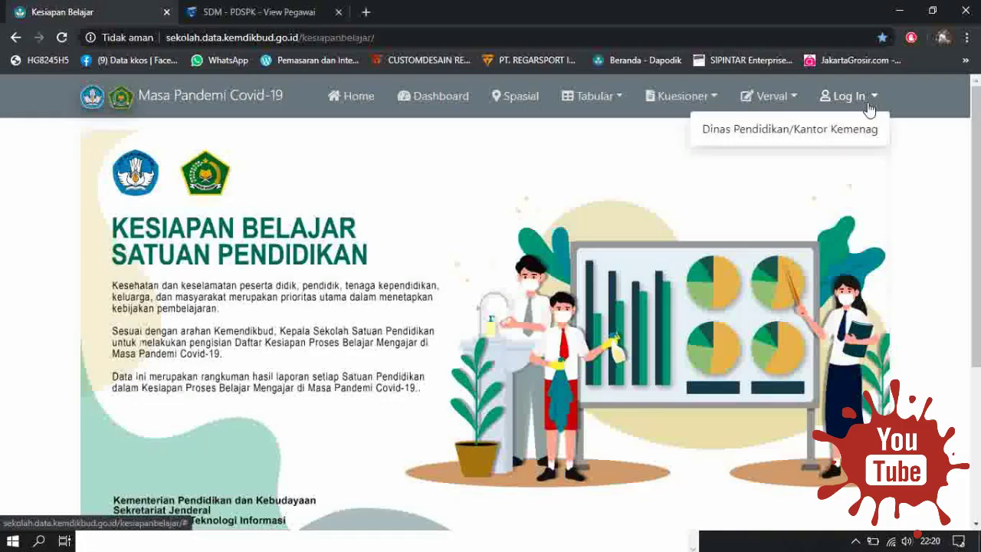
{"action": "left_click", "coordinate": [475, 158]}
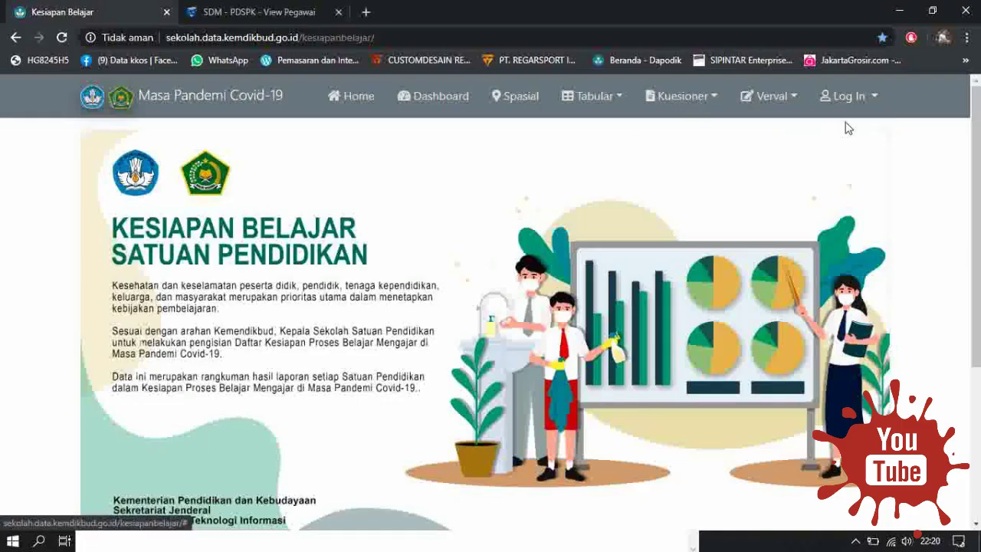
{"action": "left_click", "coordinate": [863, 105]}
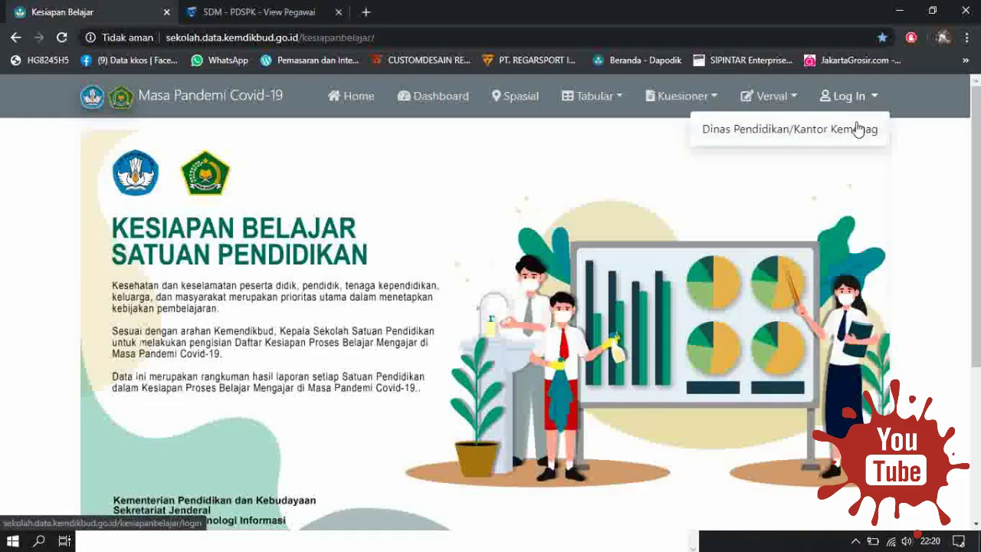
{"action": "left_click", "coordinate": [936, 157]}
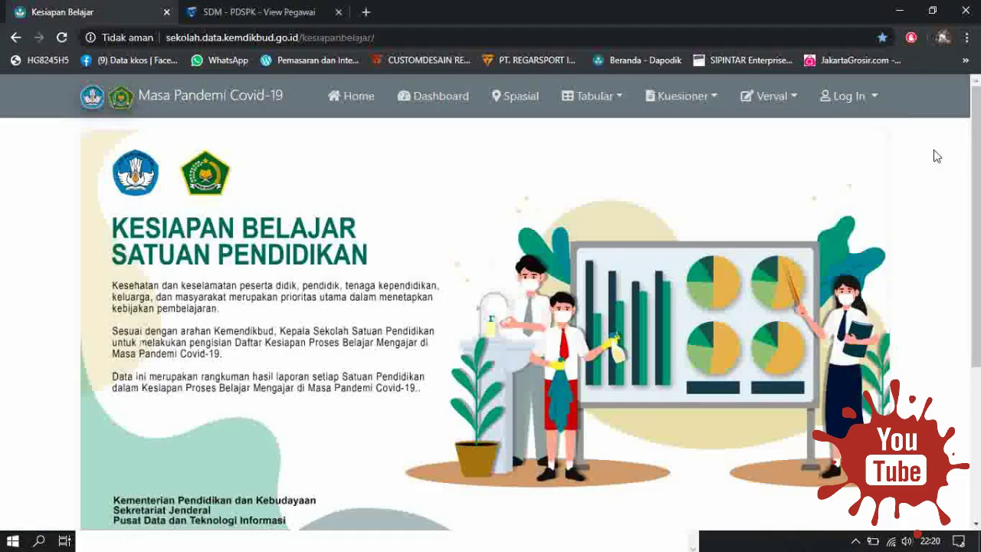
{"action": "left_click", "coordinate": [853, 99]}
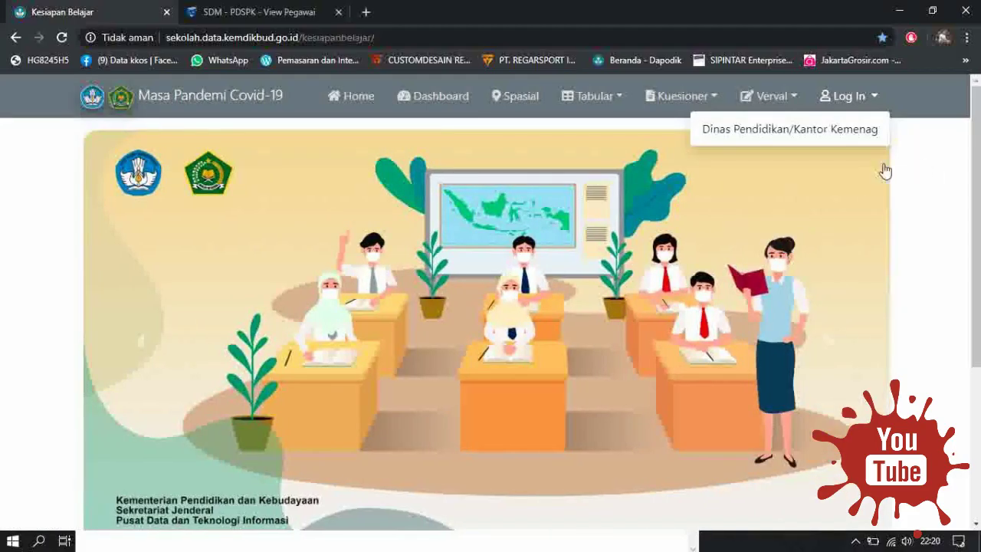
{"action": "left_click", "coordinate": [883, 166]}
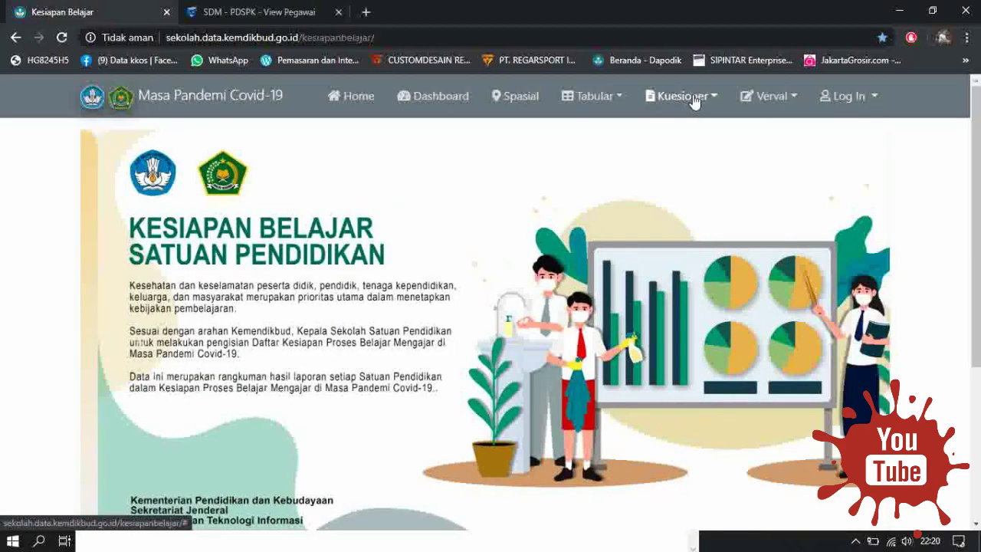
{"action": "left_click", "coordinate": [694, 98]}
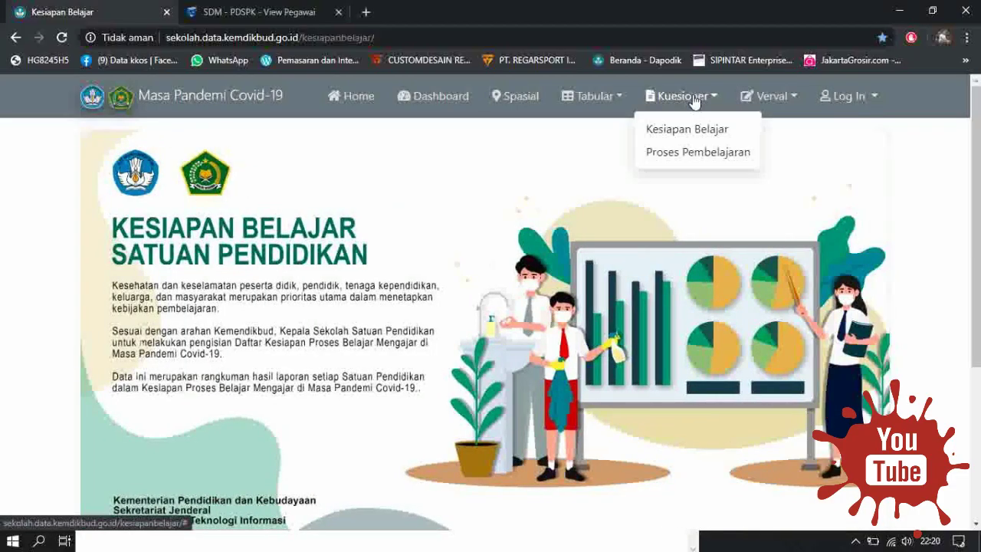
Open the Kesiapan Belajar checklist and look up the school's NPSN on the SDM tab.
{"action": "left_click", "coordinate": [686, 137]}
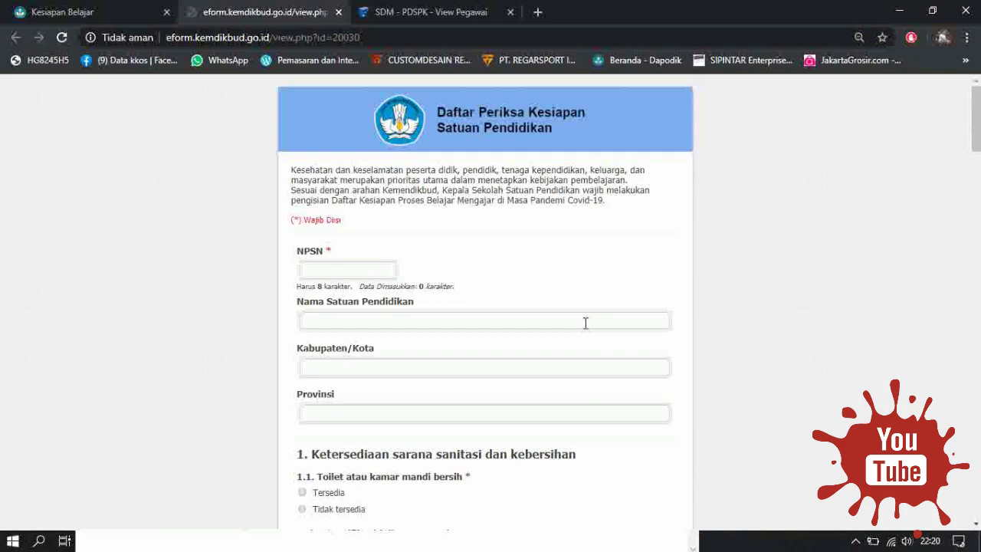
{"action": "left_click", "coordinate": [386, 272]}
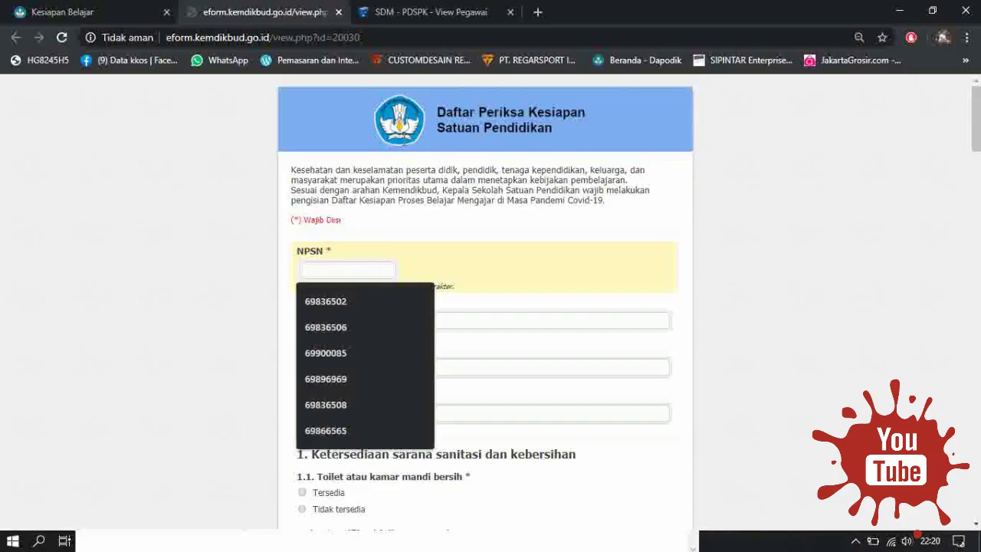
{"action": "left_click", "coordinate": [462, 11]}
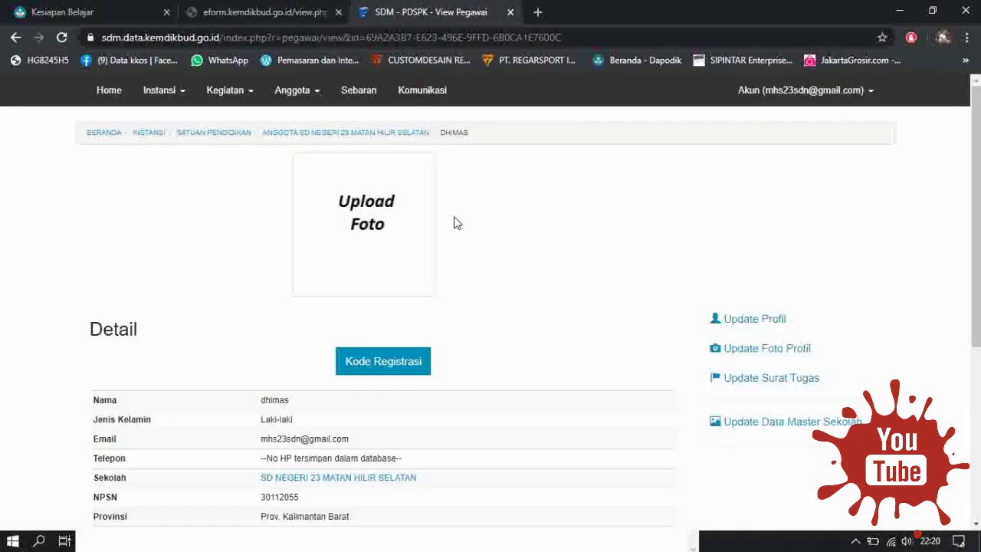
{"action": "scroll", "coordinate": [418, 409], "scroll_direction": "down", "scroll_amount": 2}
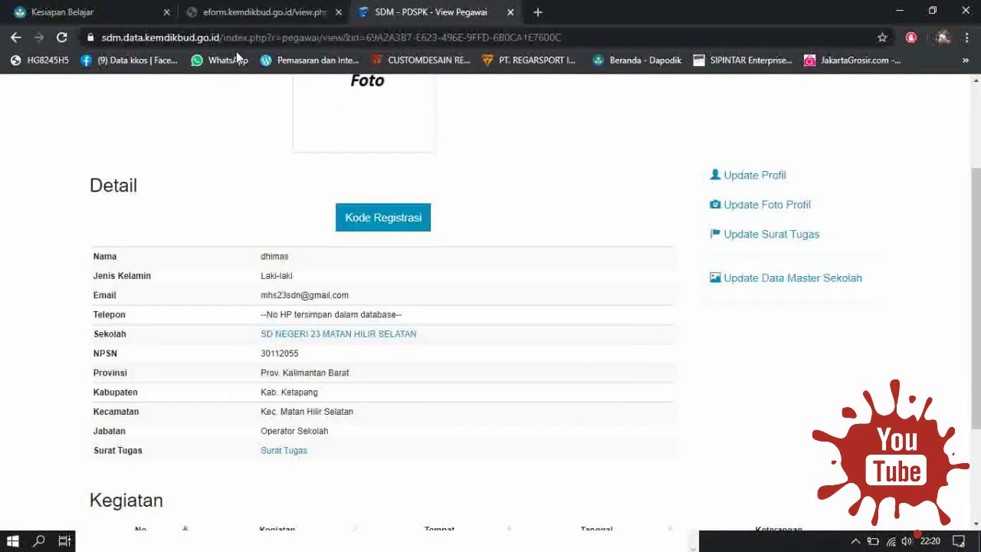
{"action": "left_click", "coordinate": [264, 12]}
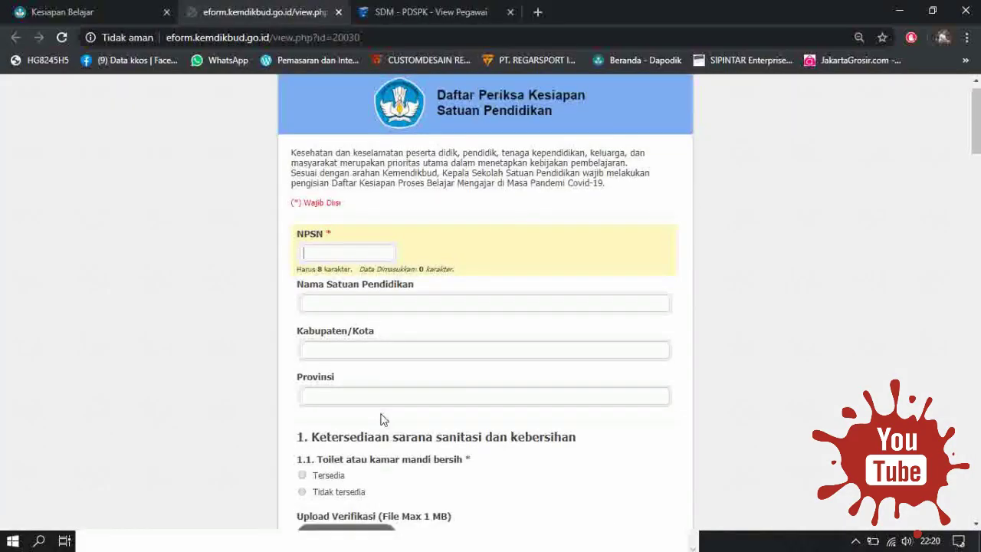
Answer Tersedia for question 1.1 on clean toilets, then return to the staff details.
{"action": "scroll", "coordinate": [383, 420], "scroll_direction": "down", "scroll_amount": 2}
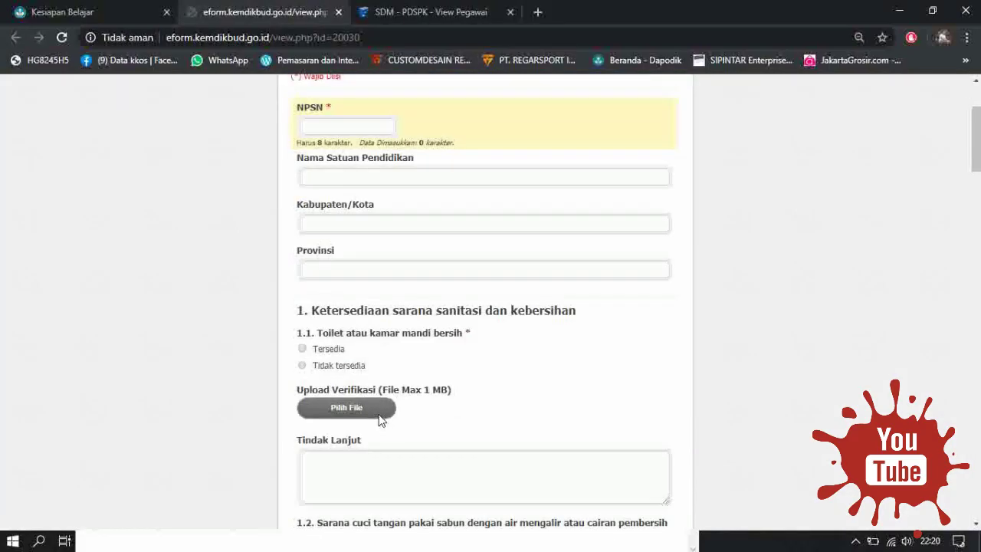
{"action": "left_click", "coordinate": [302, 349]}
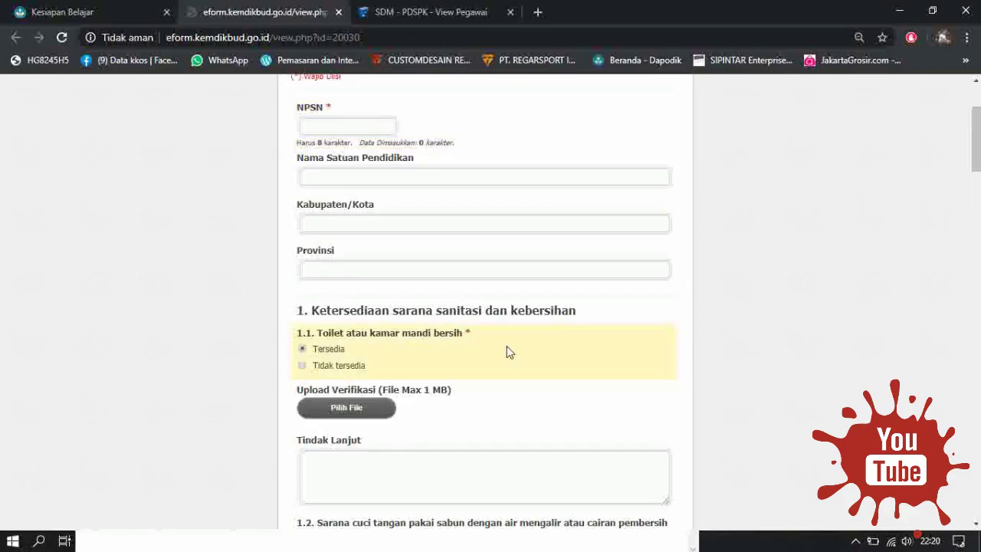
{"action": "scroll", "coordinate": [514, 351], "scroll_direction": "up", "scroll_amount": 1}
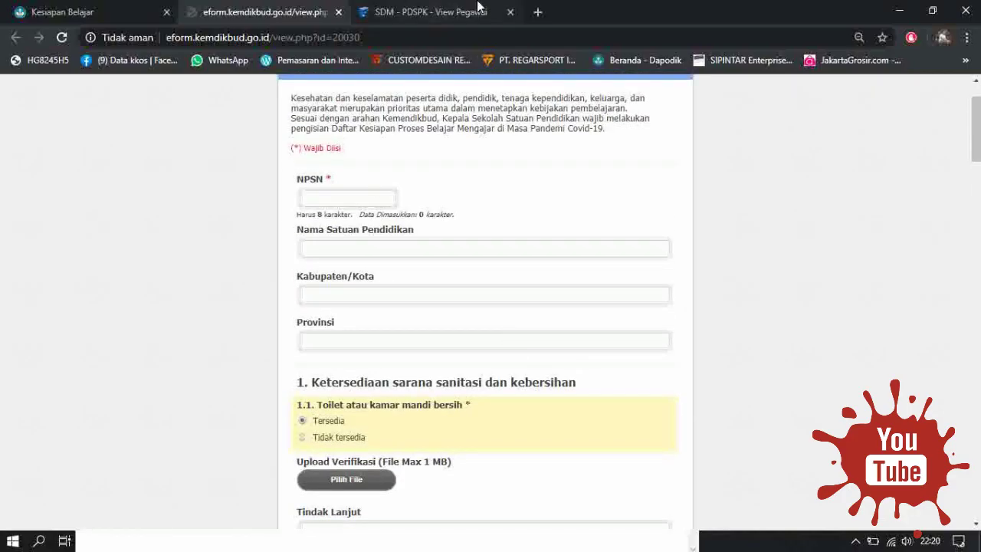
{"action": "left_click", "coordinate": [425, 12]}
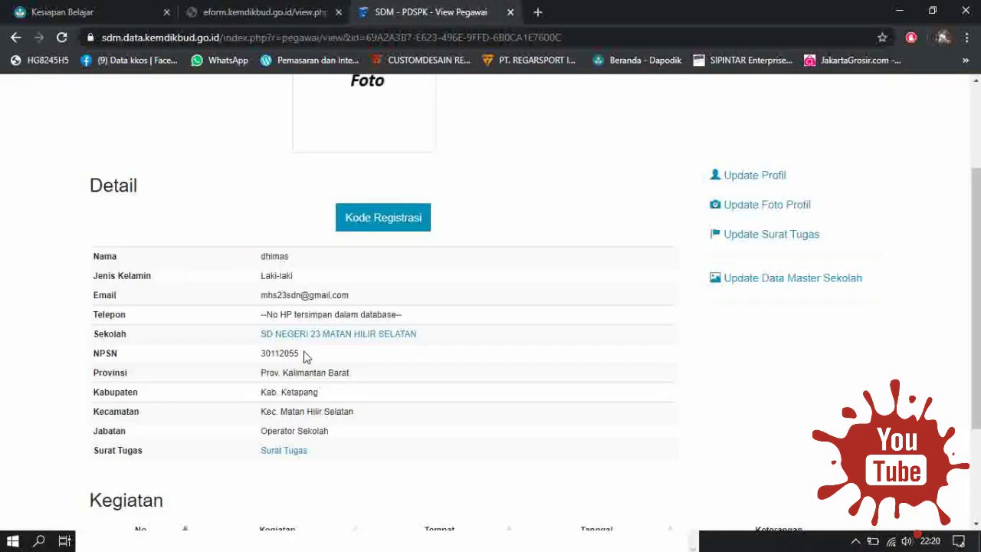
Copy NPSN 30112055 from the staff details and paste it into the form's NPSN field.
{"action": "left_click_drag", "start_coordinate": [305, 357], "coordinate": [268, 355]}
{"action": "right_click", "coordinate": [269, 354]}
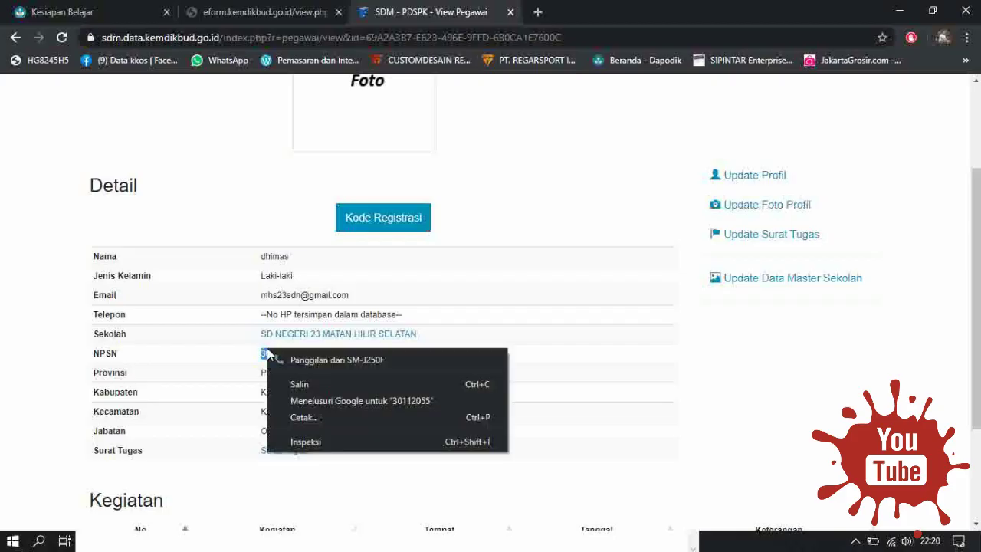
{"action": "left_click", "coordinate": [302, 386]}
{"action": "left_click", "coordinate": [260, 12]}
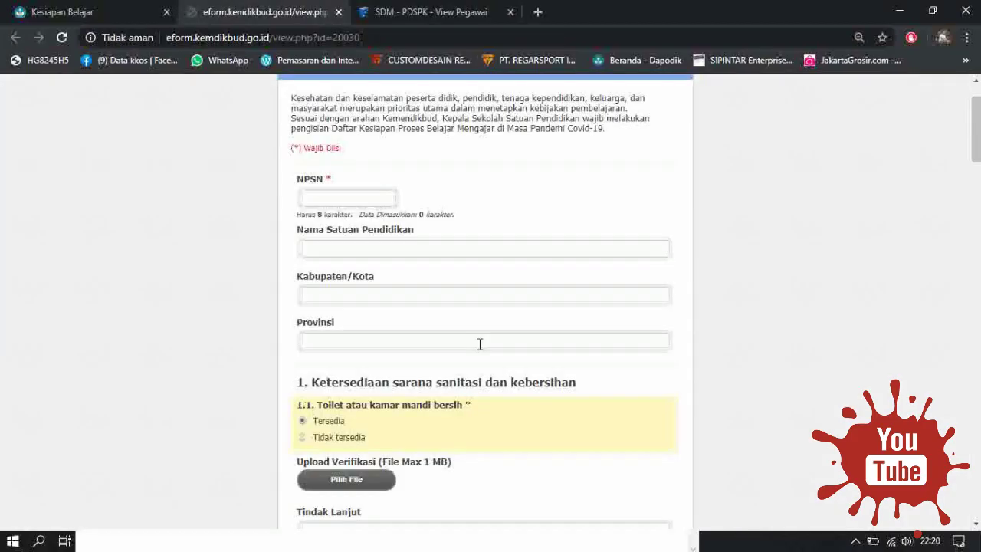
{"action": "left_click", "coordinate": [357, 201]}
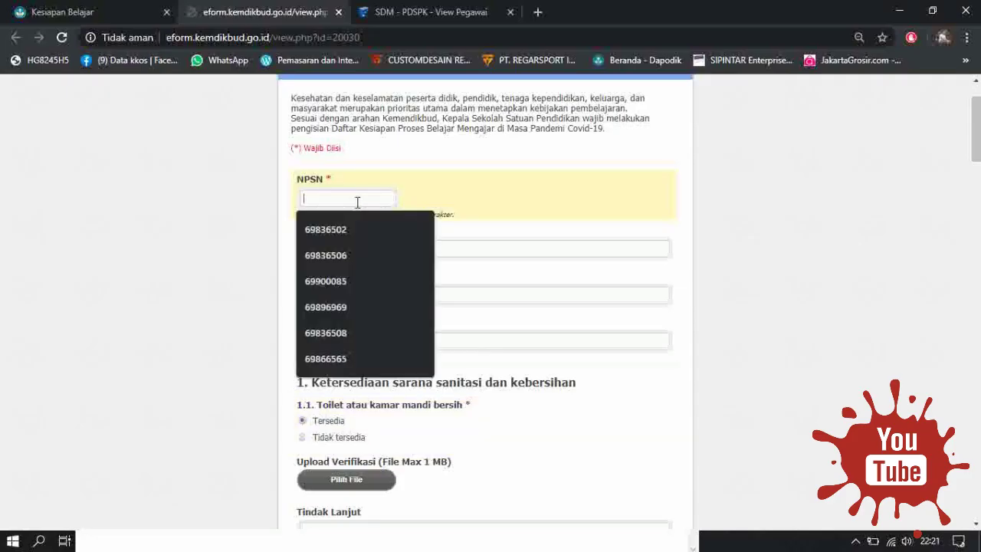
{"action": "key", "text": "ctrl+v"}
Copy and paste 'SD NEGERI 23 MATAN HILIR SELATAN' into Nama Satuan Pendidikan, removing the leading space.
{"action": "left_click", "coordinate": [388, 246]}
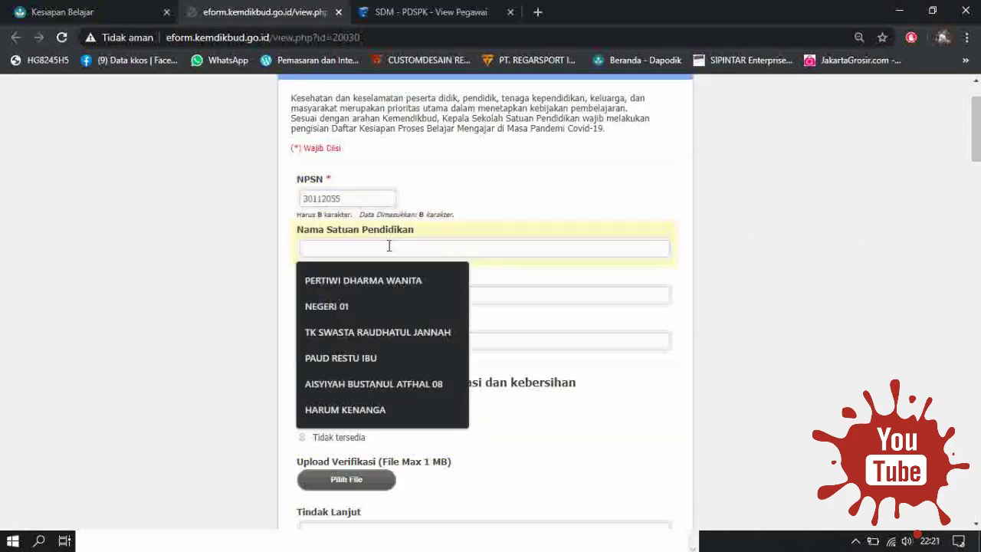
{"action": "left_click", "coordinate": [869, 254]}
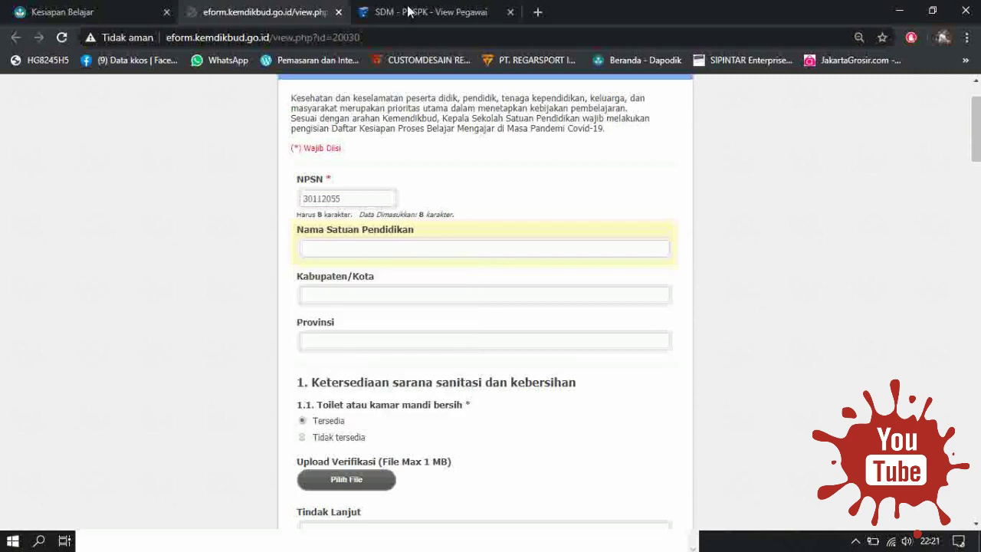
{"action": "left_click", "coordinate": [406, 12]}
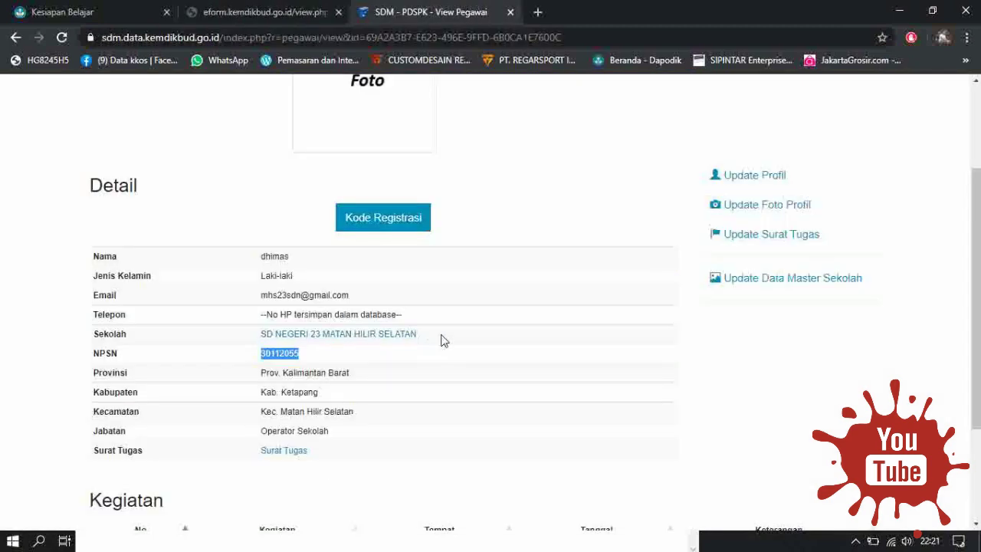
{"action": "left_click_drag", "start_coordinate": [426, 335], "coordinate": [258, 337]}
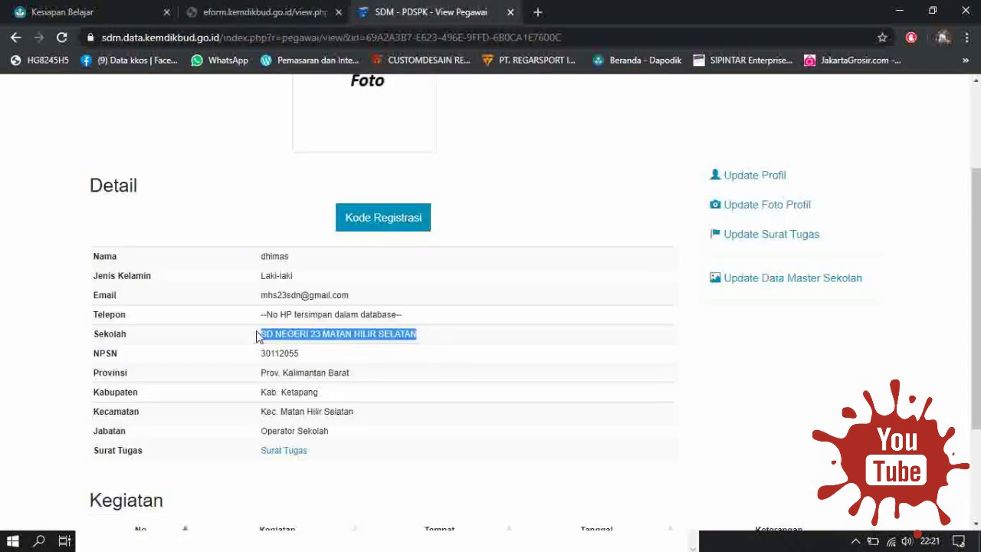
{"action": "left_click", "coordinate": [314, 12]}
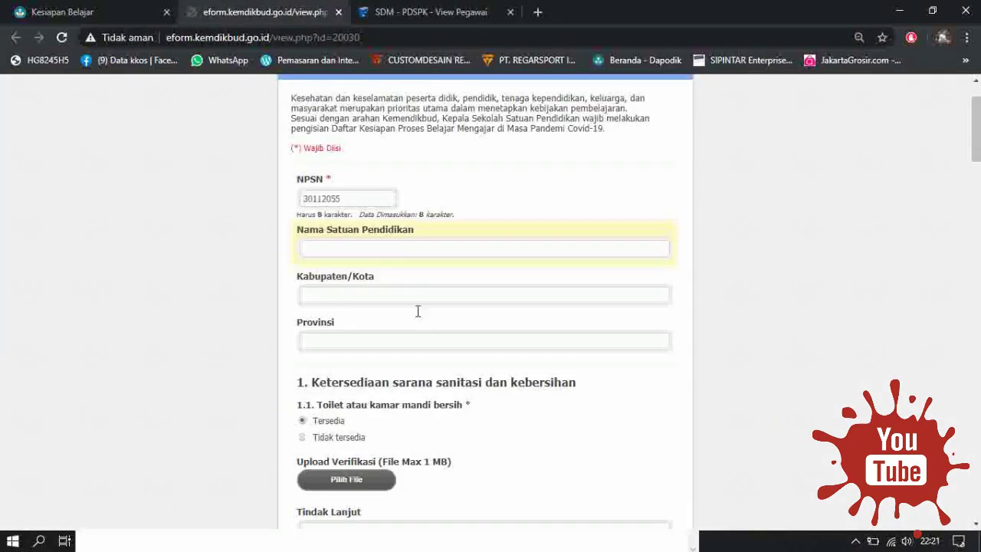
{"action": "left_click", "coordinate": [402, 247]}
{"action": "key", "text": "ctrl+v"}
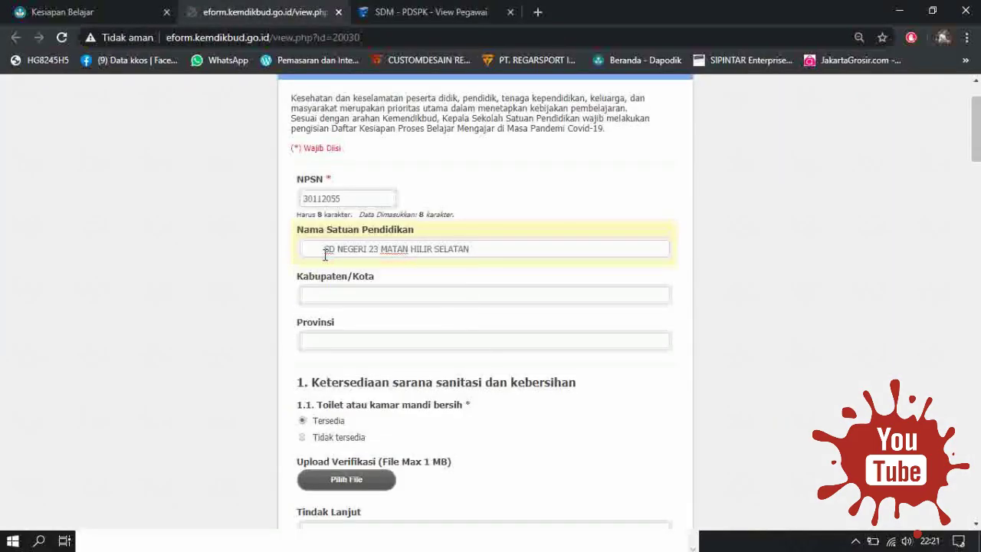
{"action": "left_click_drag", "start_coordinate": [325, 247], "coordinate": [267, 265]}
{"action": "key", "text": "BackSpace"}
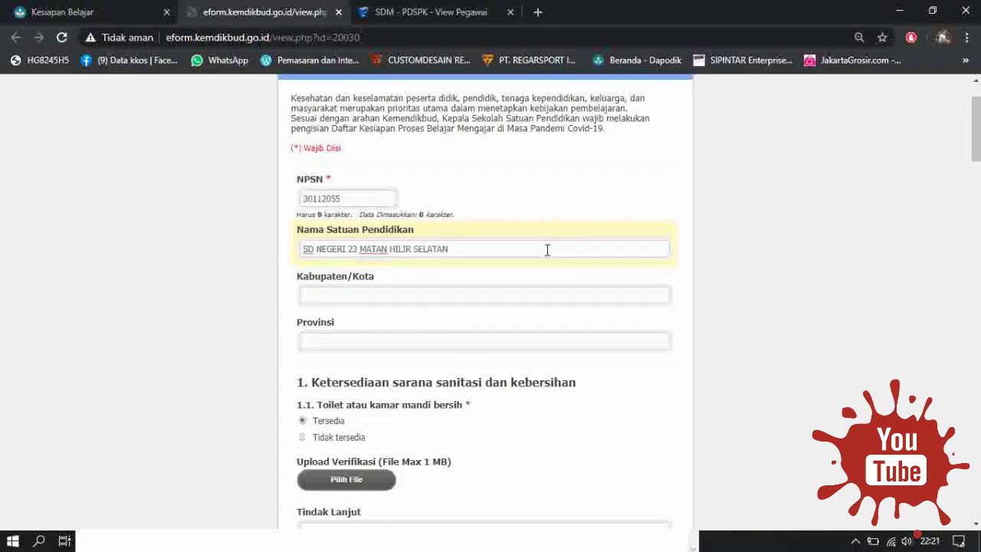
Set Kabupaten/Kota to Ketapang, which autofills Provinsi as Kalimantan barat.
{"action": "left_click", "coordinate": [486, 295]}
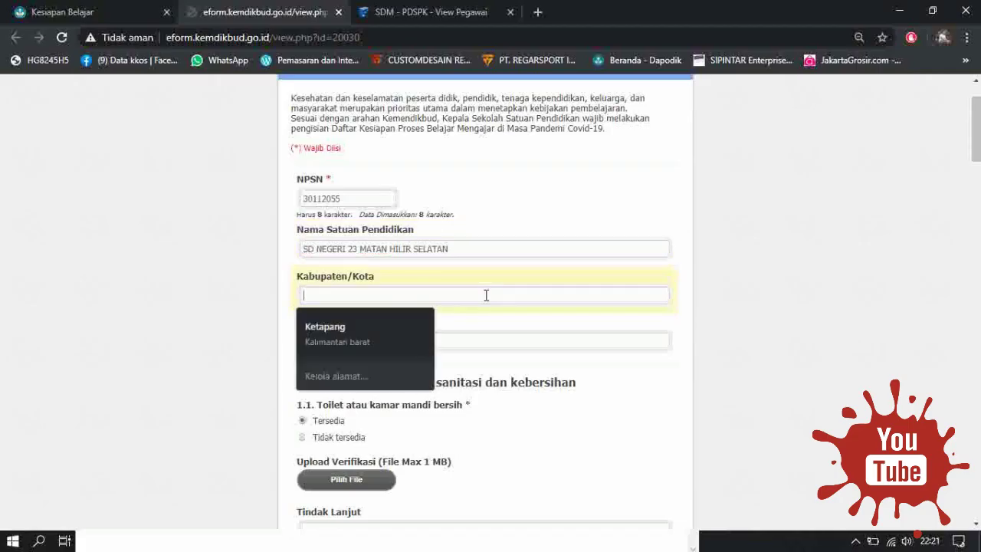
{"action": "left_click", "coordinate": [408, 339]}
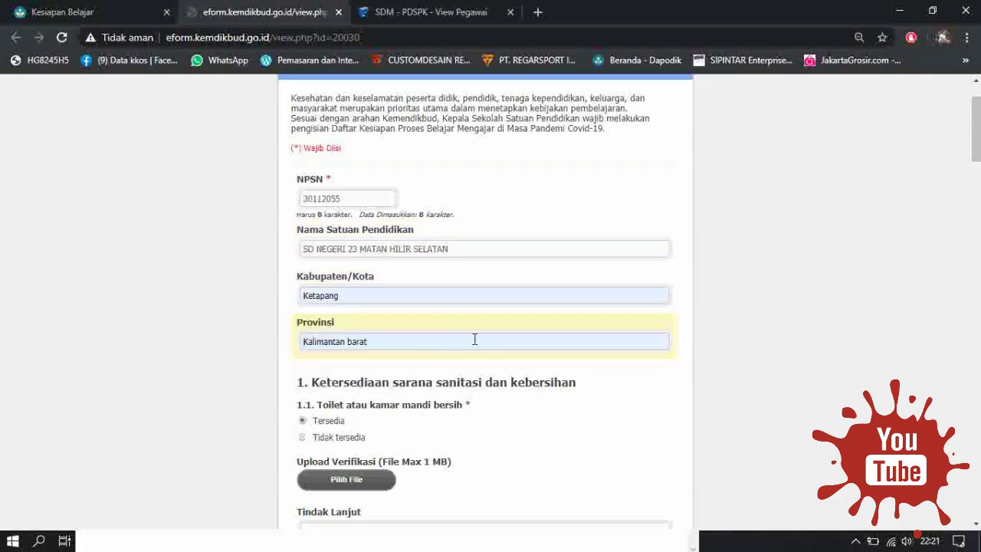
{"action": "scroll", "coordinate": [600, 403], "scroll_direction": "down", "scroll_amount": 1}
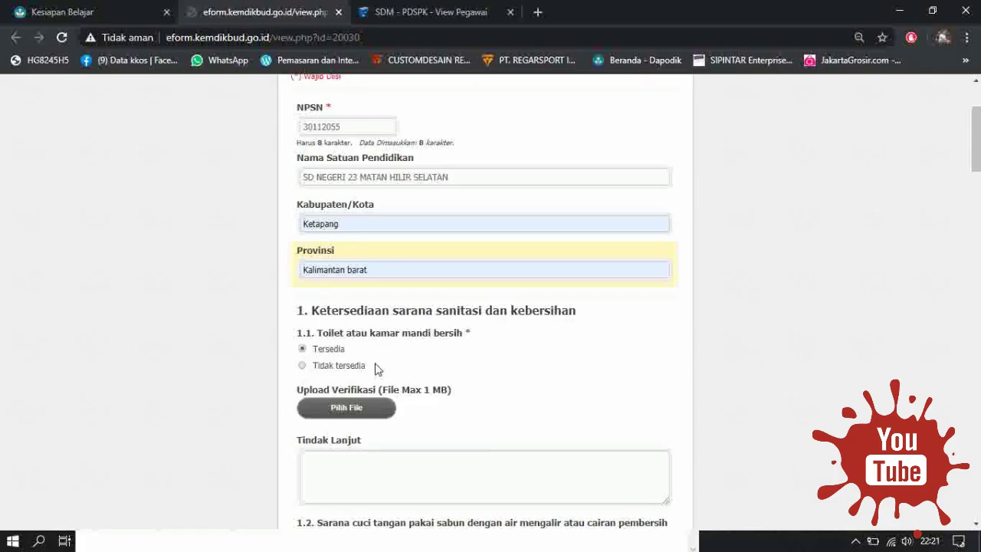
{"action": "scroll", "coordinate": [382, 377], "scroll_direction": "down", "scroll_amount": 1}
{"action": "scroll", "coordinate": [382, 377], "scroll_direction": "down", "scroll_amount": 3}
{"action": "scroll", "coordinate": [355, 335], "scroll_direction": "up", "scroll_amount": 1}
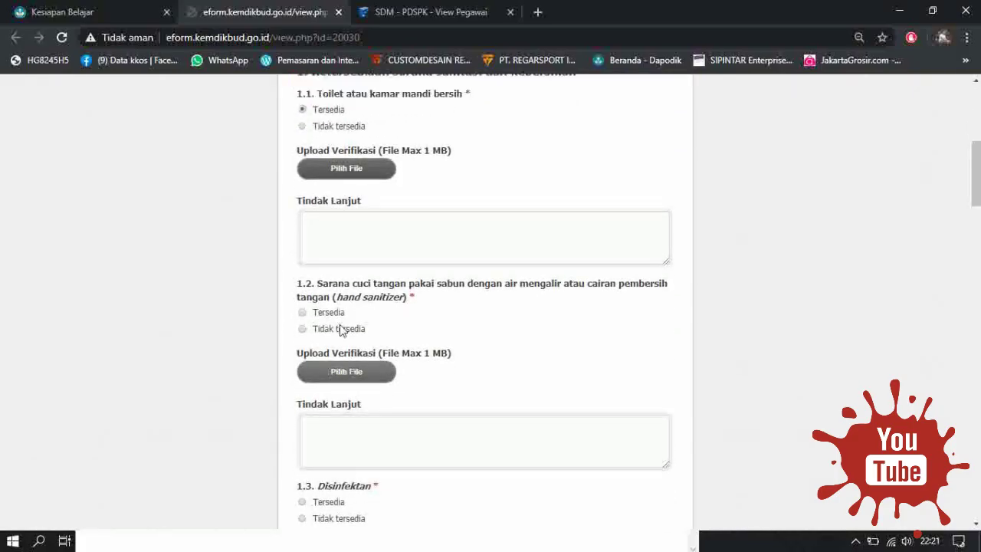
Mark hand sanitizer as Tersedia and give question 1.1 the Tindak Lanjut note 'ok'.
{"action": "left_click", "coordinate": [302, 335]}
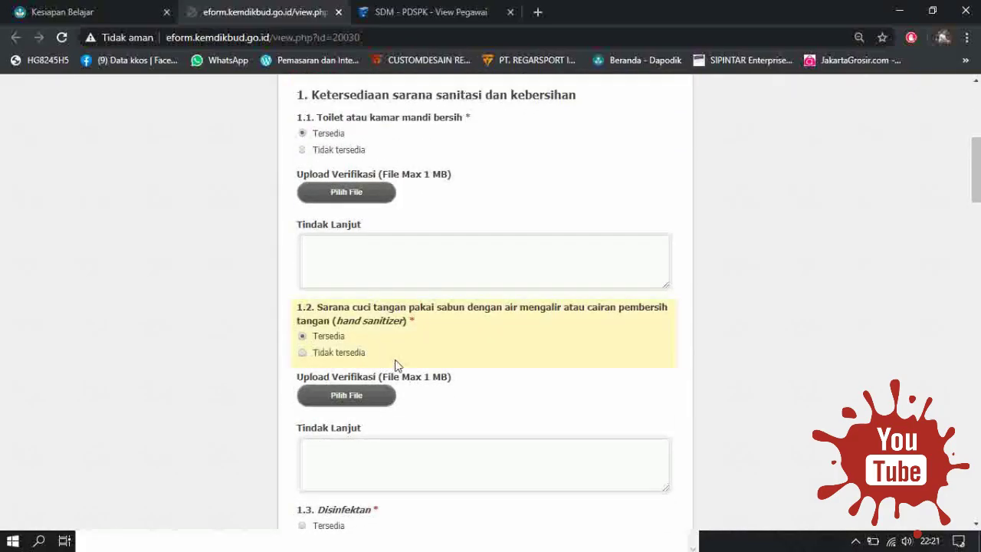
{"action": "scroll", "coordinate": [495, 207], "scroll_direction": "up", "scroll_amount": 1}
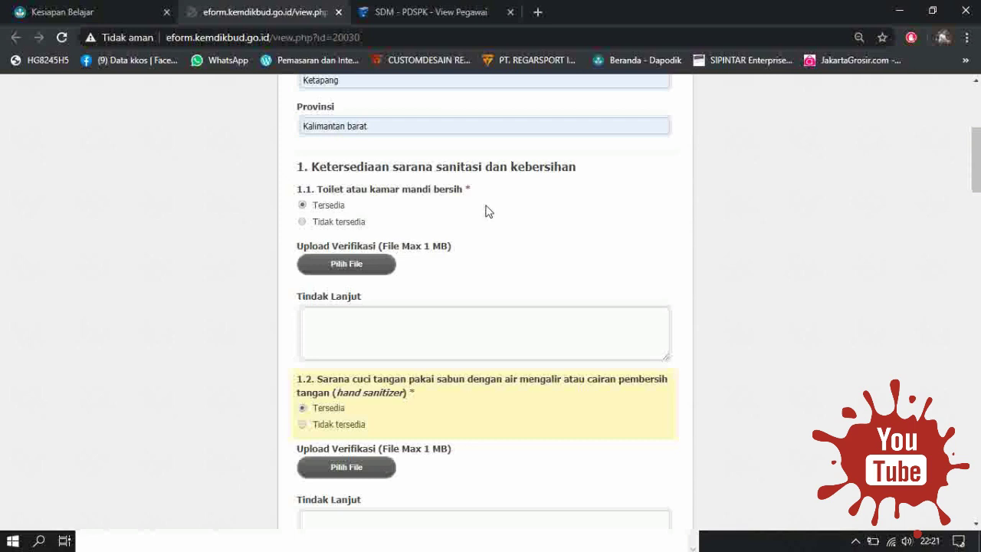
{"action": "left_click", "coordinate": [426, 341]}
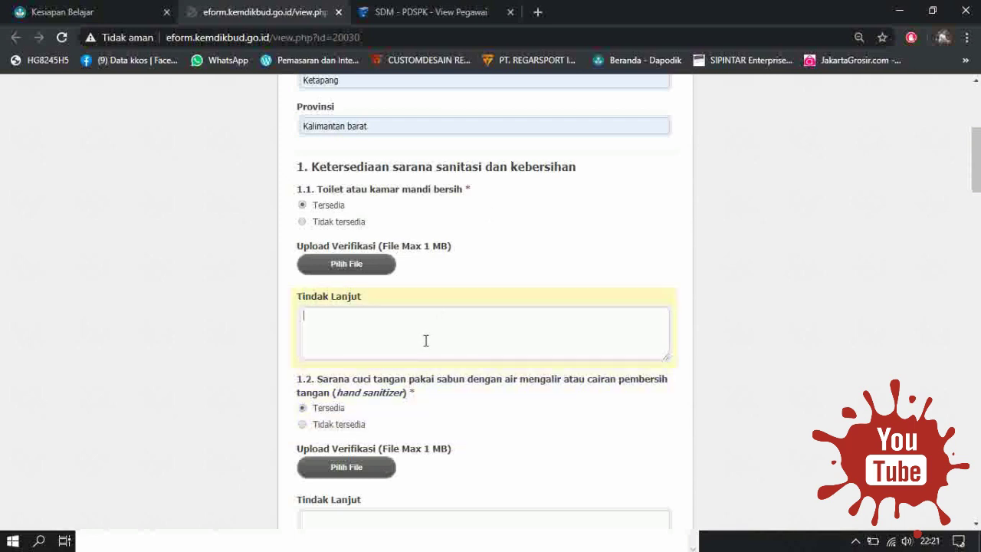
{"action": "scroll", "coordinate": [839, 186], "scroll_direction": "up", "scroll_amount": 1}
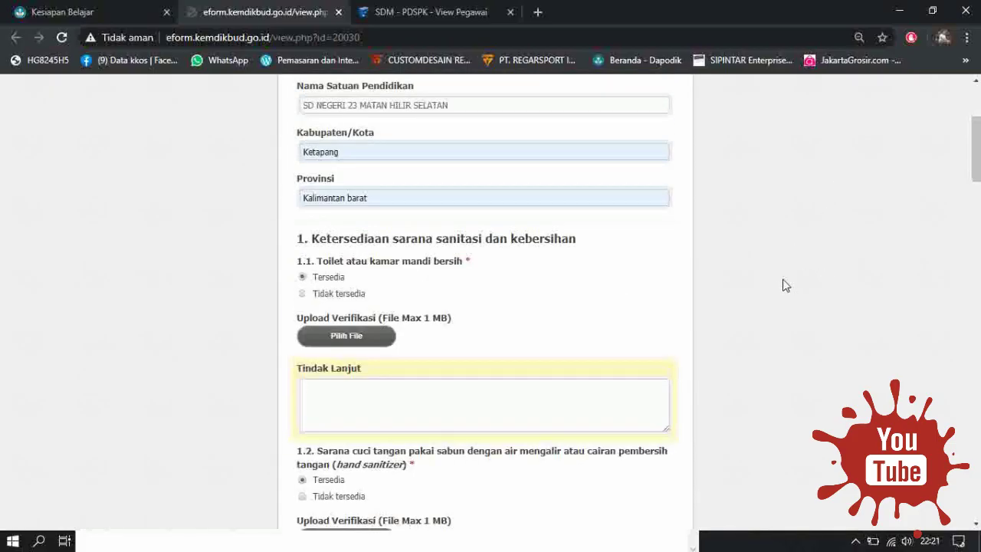
{"action": "scroll", "coordinate": [619, 288], "scroll_direction": "up", "scroll_amount": 2}
{"action": "scroll", "coordinate": [287, 392], "scroll_direction": "down", "scroll_amount": 1}
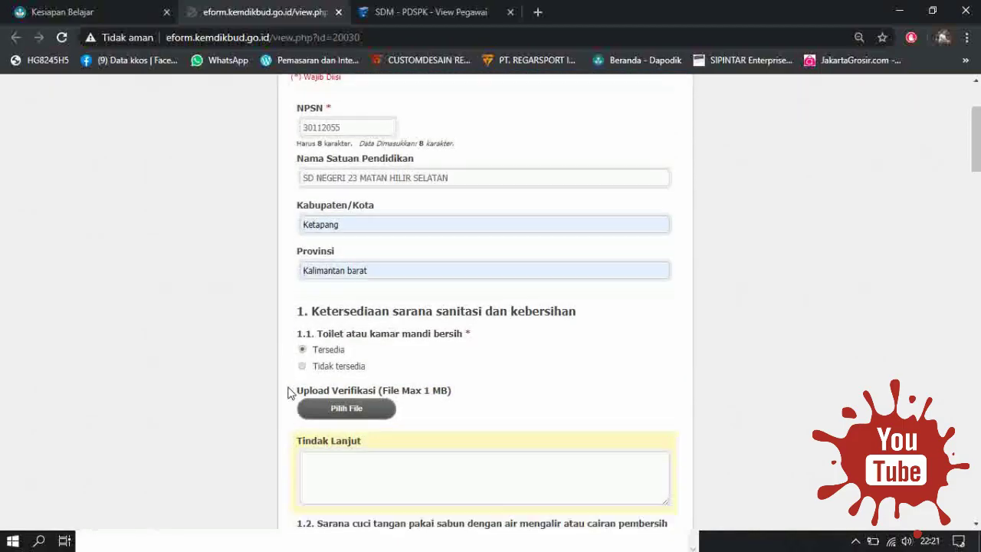
{"action": "scroll", "coordinate": [330, 413], "scroll_direction": "down", "scroll_amount": 4}
{"action": "scroll", "coordinate": [331, 391], "scroll_direction": "down", "scroll_amount": 10}
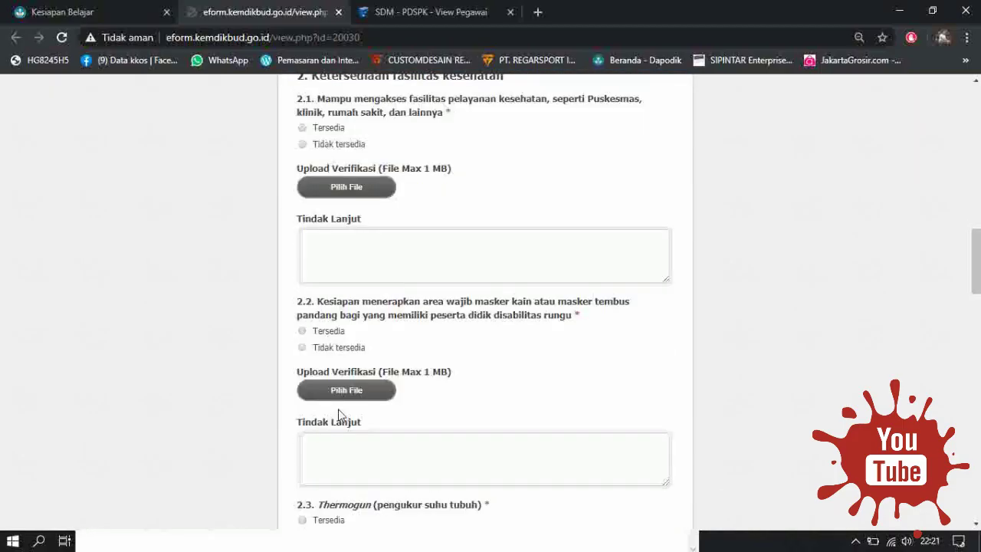
{"action": "scroll", "coordinate": [340, 423], "scroll_direction": "up", "scroll_amount": 14}
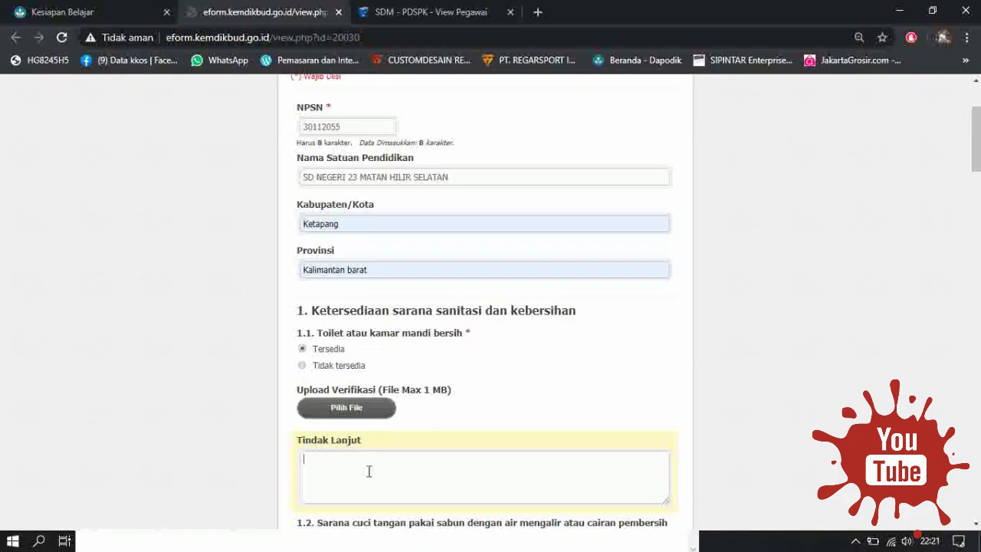
{"action": "double_click", "coordinate": [326, 466]}
Start the 1.1 verification upload and select the siap image in Downloads, bringing up Open with.
{"action": "left_click", "coordinate": [322, 415]}
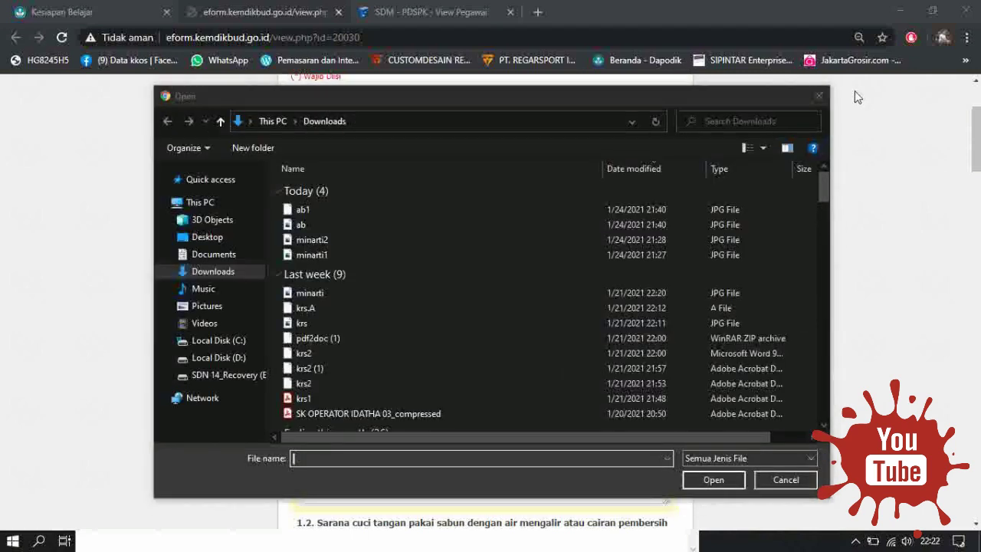
{"action": "scroll", "coordinate": [353, 319], "scroll_direction": "down", "scroll_amount": 3}
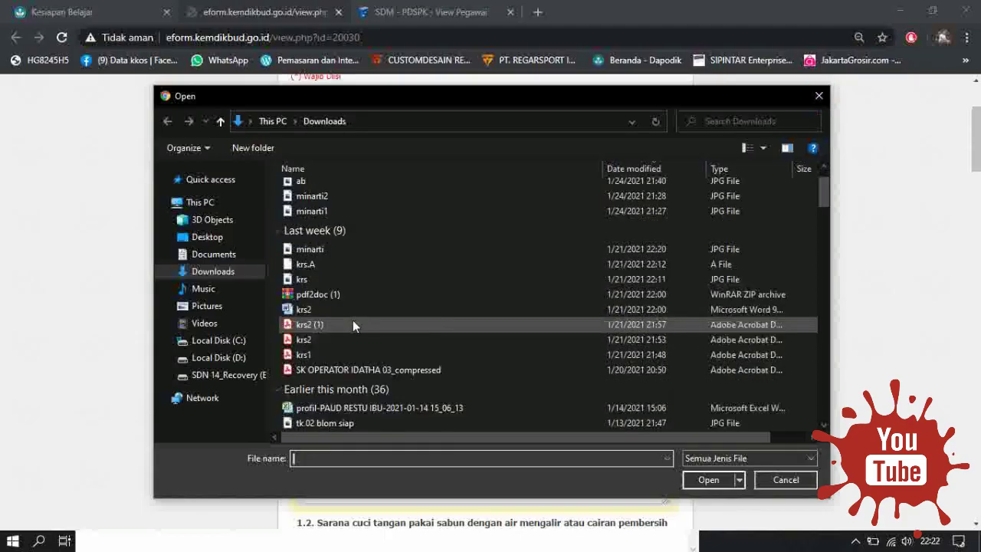
{"action": "scroll", "coordinate": [362, 340], "scroll_direction": "down", "scroll_amount": 3}
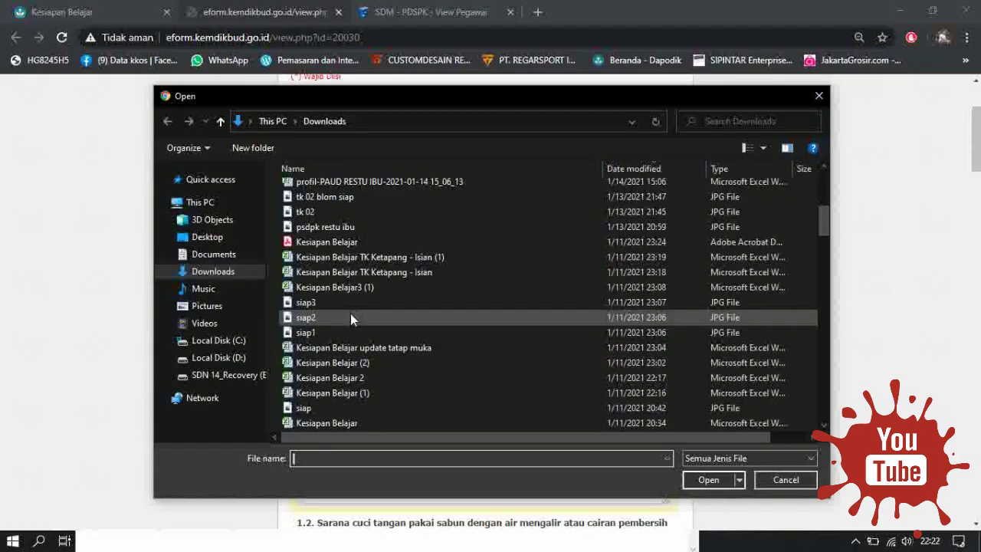
{"action": "scroll", "coordinate": [351, 321], "scroll_direction": "down", "scroll_amount": 1}
{"action": "left_click", "coordinate": [358, 365]}
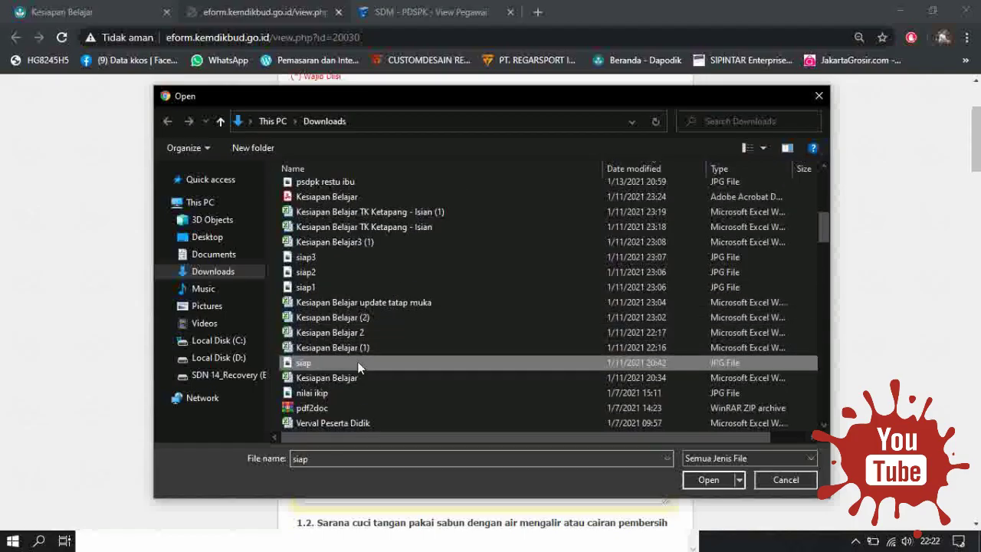
{"action": "double_click", "coordinate": [358, 365]}
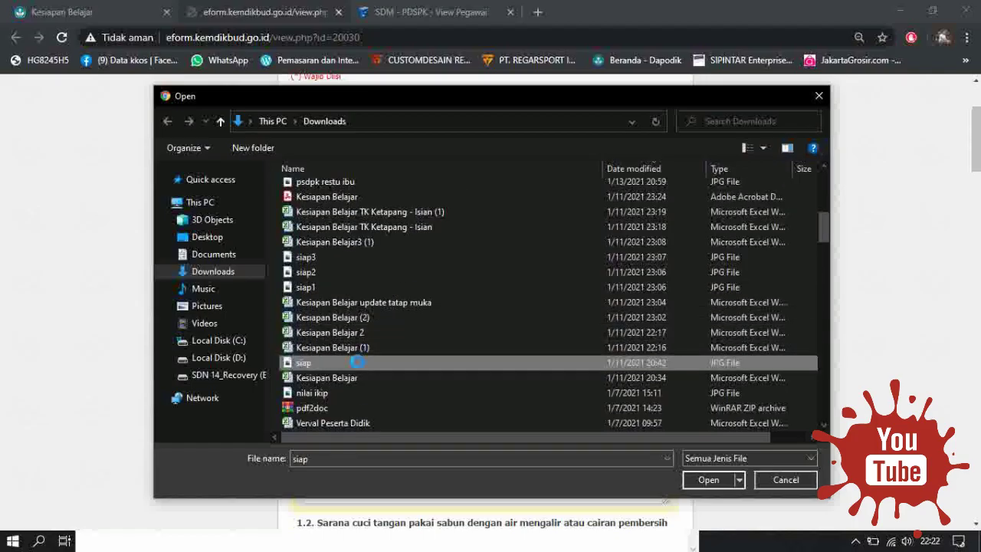
{"action": "right_click", "coordinate": [358, 367]}
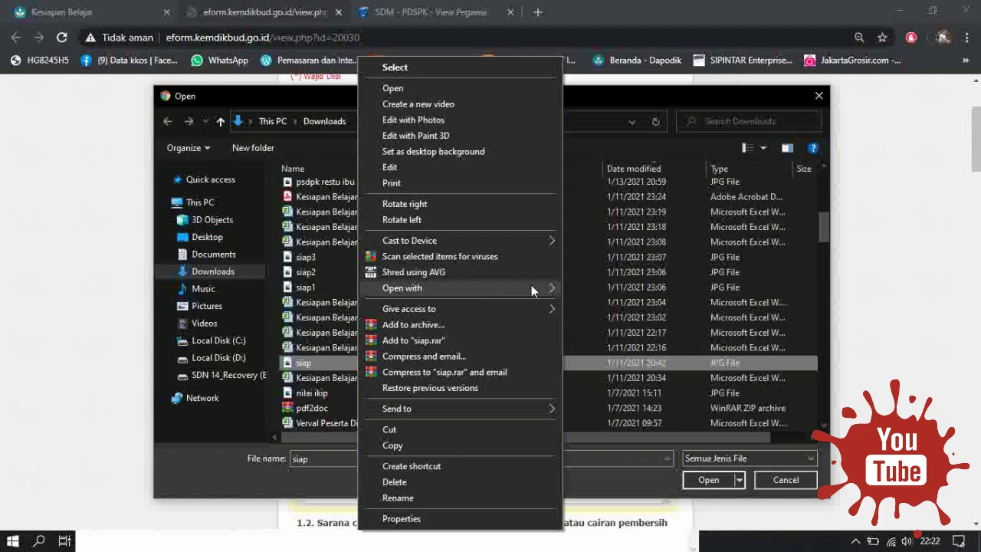
{"action": "mouse_move", "coordinate": [532, 286]}
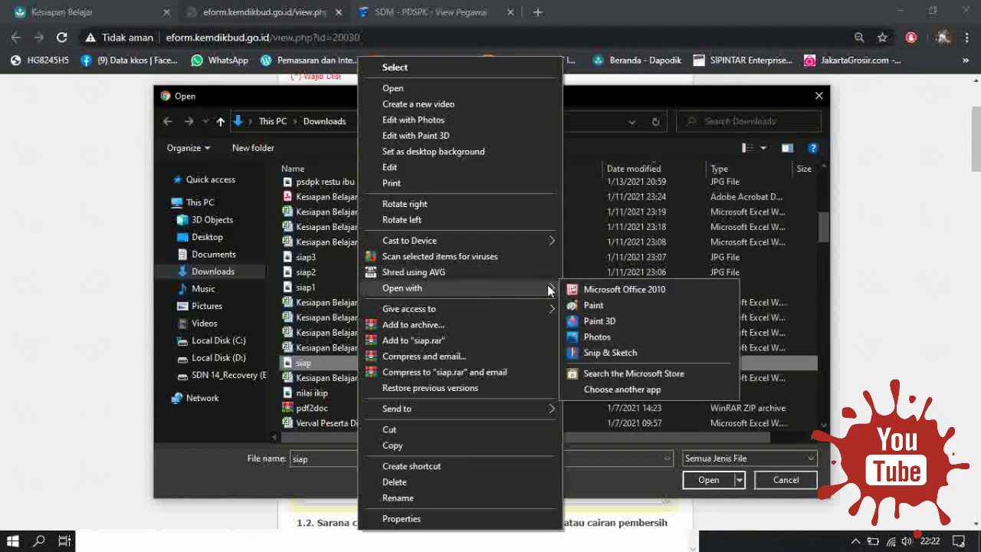
View the siap image in Paint, confirming the readiness report was saved with status SIAP.
{"action": "left_click", "coordinate": [607, 305]}
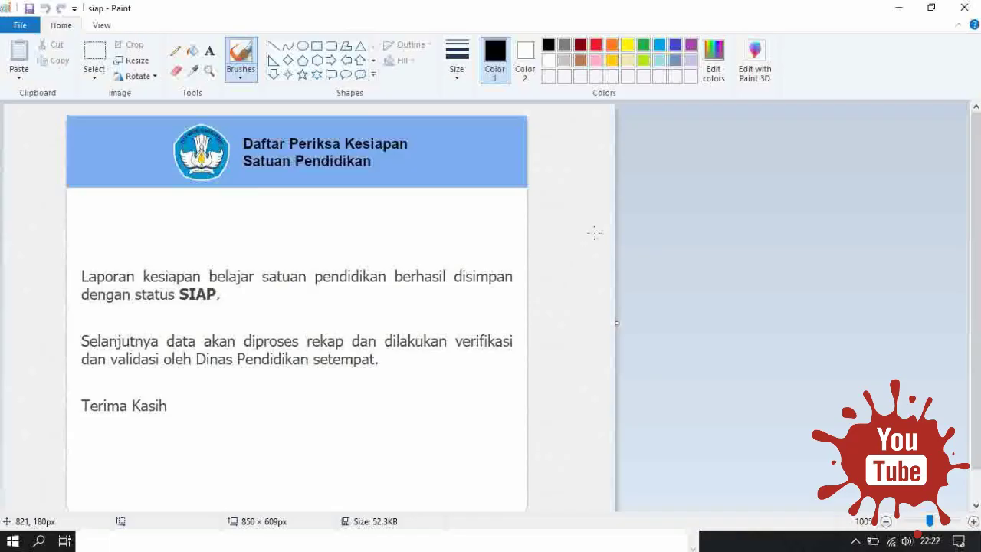
{"action": "scroll", "coordinate": [595, 233], "scroll_direction": "down", "scroll_amount": 1}
{"action": "scroll", "coordinate": [596, 240], "scroll_direction": "up", "scroll_amount": 1}
{"action": "scroll", "coordinate": [556, 403], "scroll_direction": "down", "scroll_amount": 2}
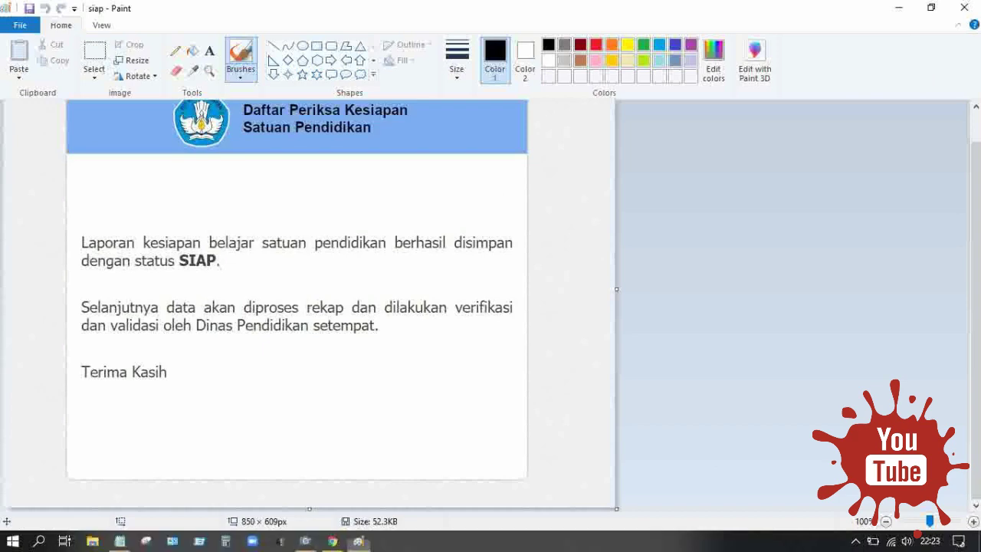
{"action": "left_click", "coordinate": [334, 541]}
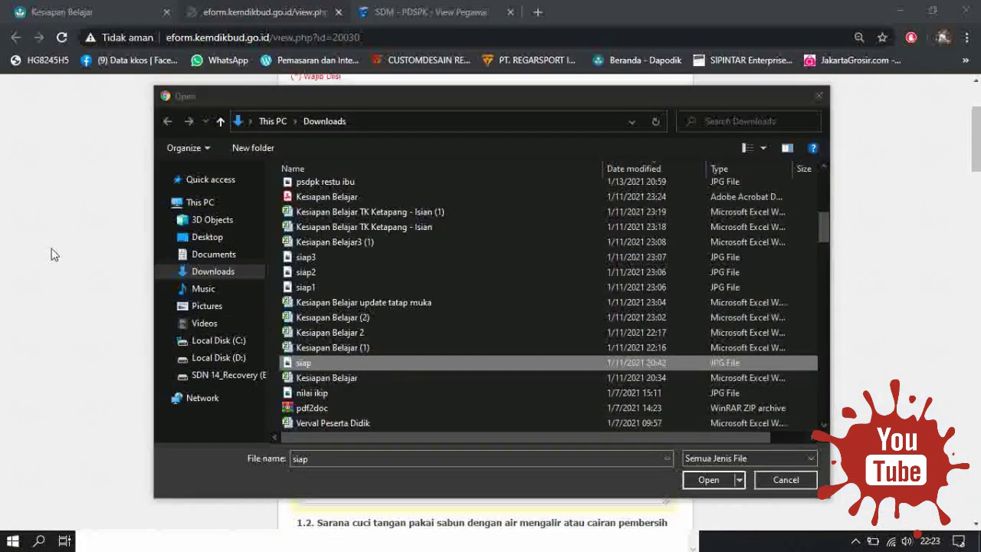
Upload the siap image from Downloads as the verification file for question 1.1.
{"action": "left_click", "coordinate": [819, 96]}
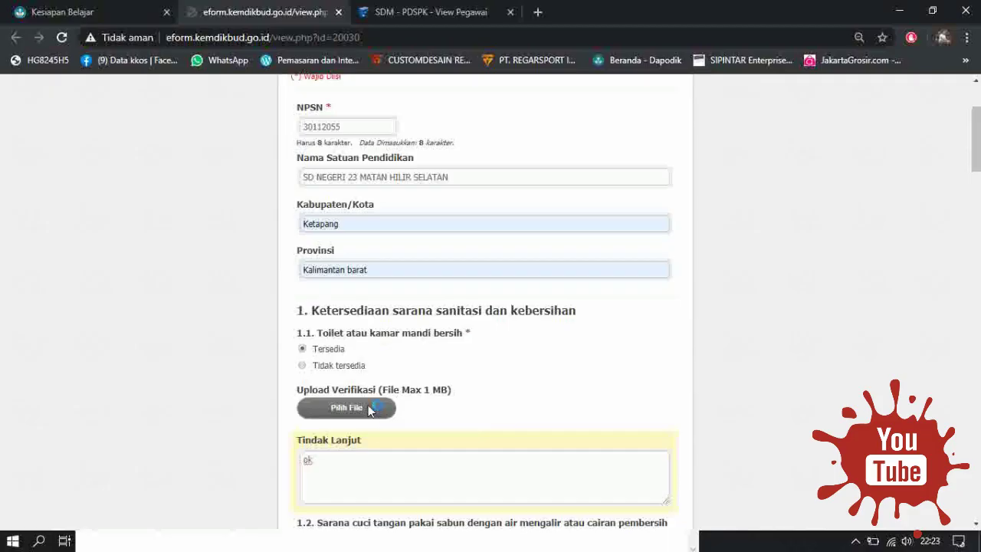
{"action": "left_click", "coordinate": [369, 411]}
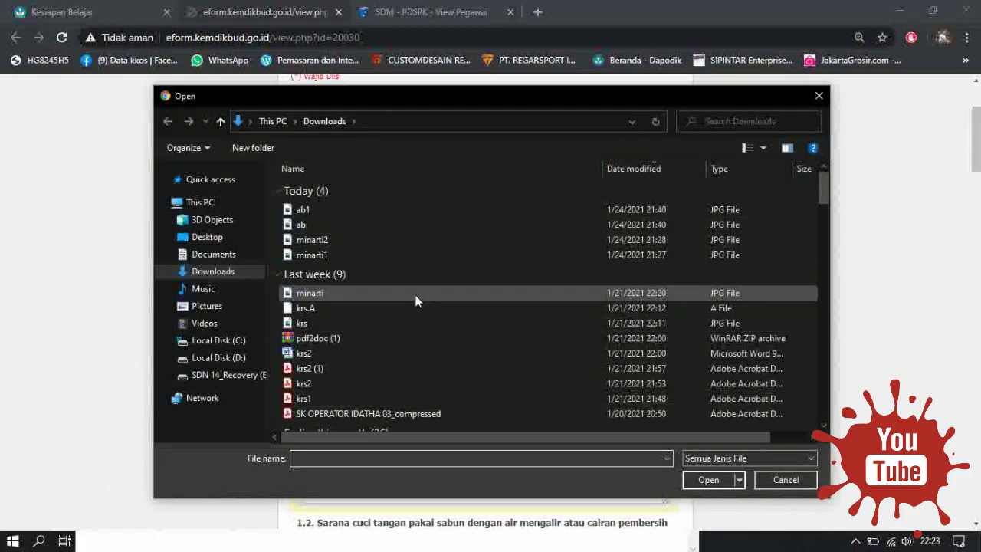
{"action": "scroll", "coordinate": [379, 307], "scroll_direction": "down", "scroll_amount": 6}
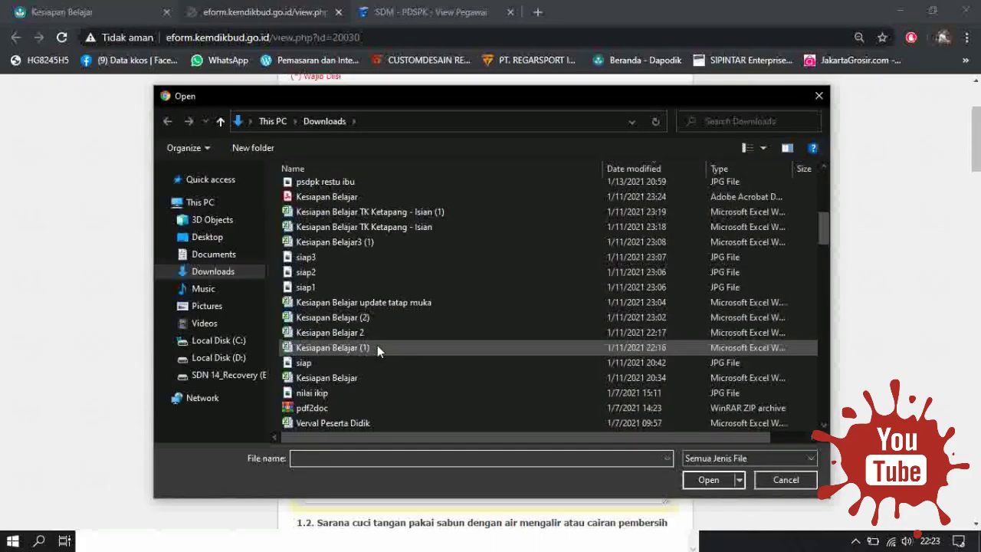
{"action": "left_click", "coordinate": [373, 363]}
{"action": "left_click", "coordinate": [708, 482]}
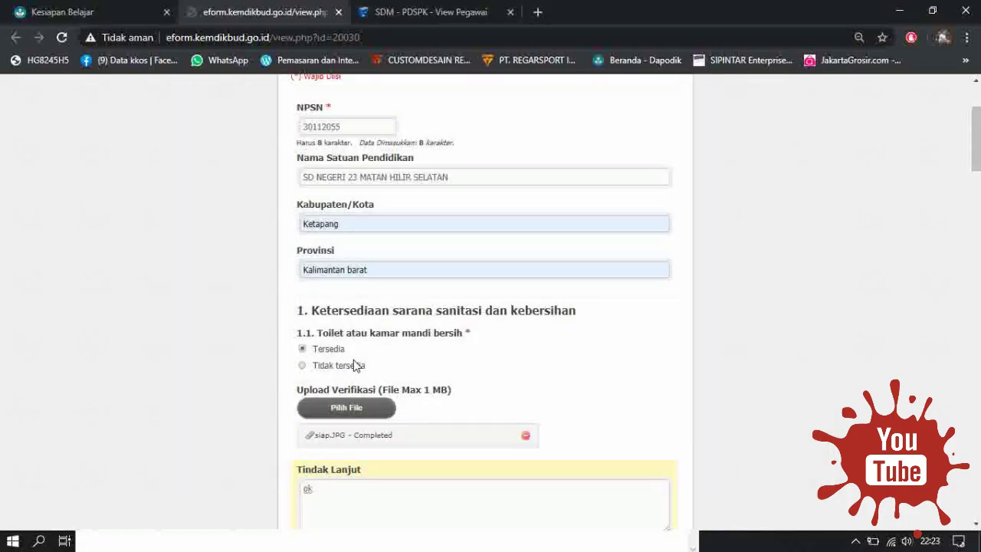
{"action": "scroll", "coordinate": [495, 336], "scroll_direction": "down", "scroll_amount": 3}
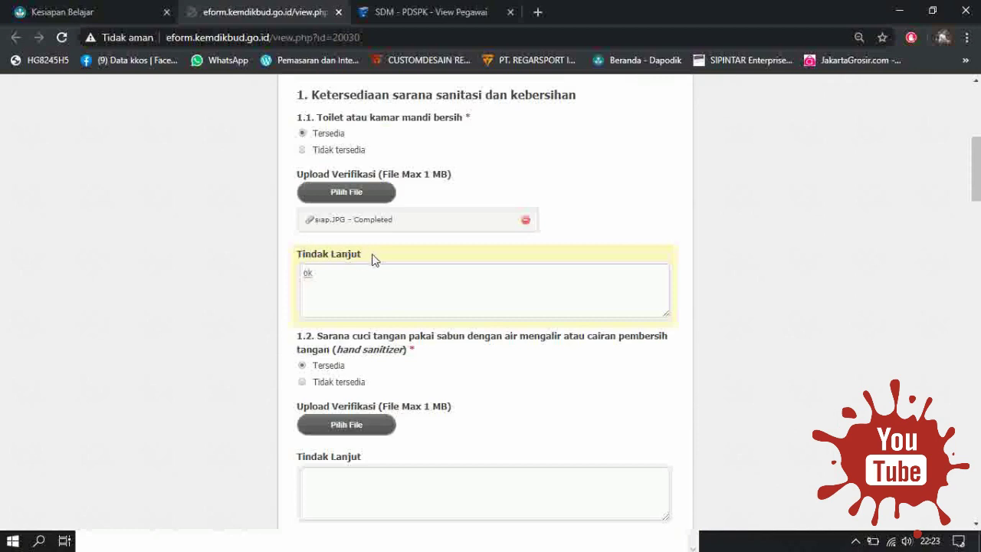
{"action": "scroll", "coordinate": [377, 291], "scroll_direction": "down", "scroll_amount": 3}
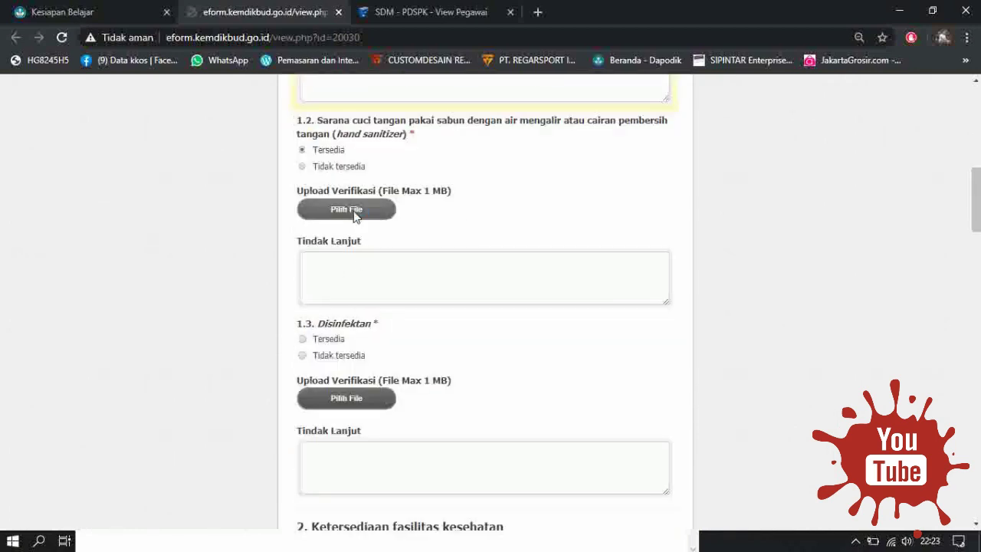
Attach siap.JPG as the verification upload for item 1.2.
{"action": "left_click", "coordinate": [354, 215]}
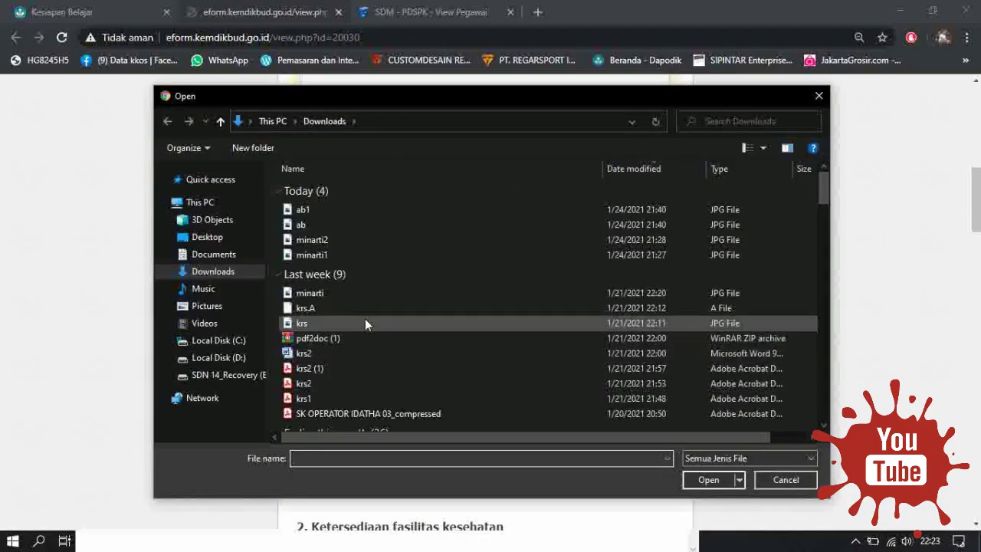
{"action": "scroll", "coordinate": [369, 347], "scroll_direction": "down", "scroll_amount": 4}
{"action": "scroll", "coordinate": [369, 347], "scroll_direction": "down", "scroll_amount": 1}
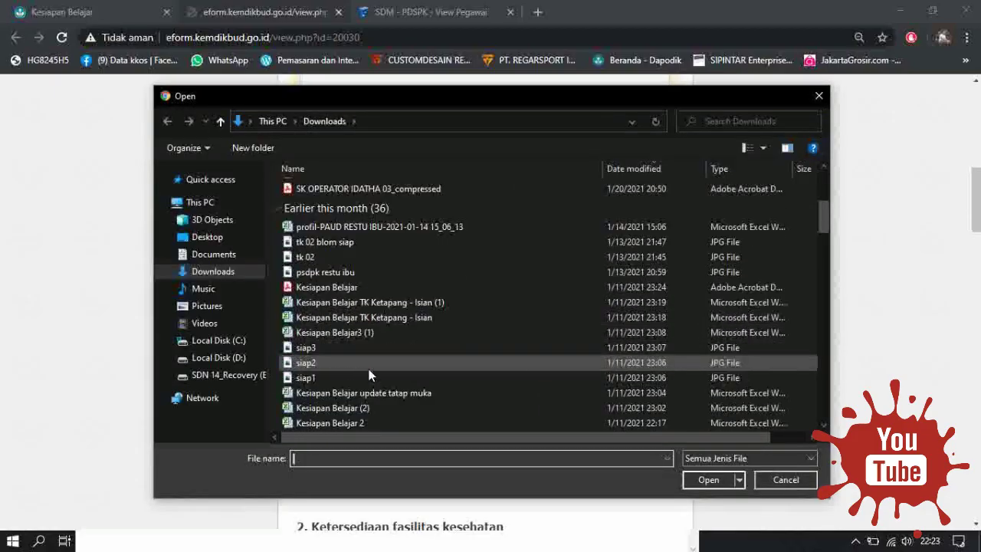
{"action": "scroll", "coordinate": [362, 386], "scroll_direction": "down", "scroll_amount": 2}
{"action": "left_click", "coordinate": [360, 360]}
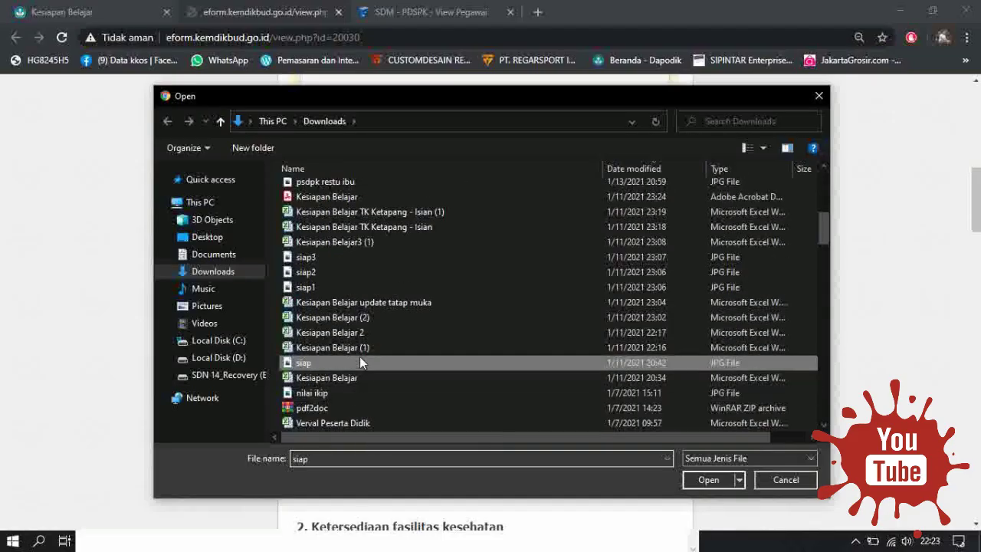
{"action": "left_click", "coordinate": [708, 480]}
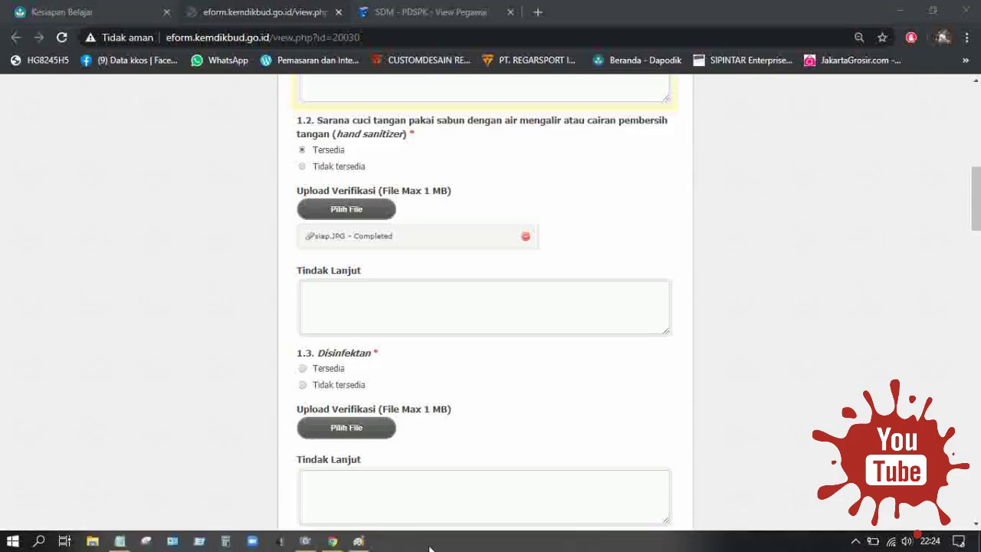
{"action": "left_click", "coordinate": [358, 541]}
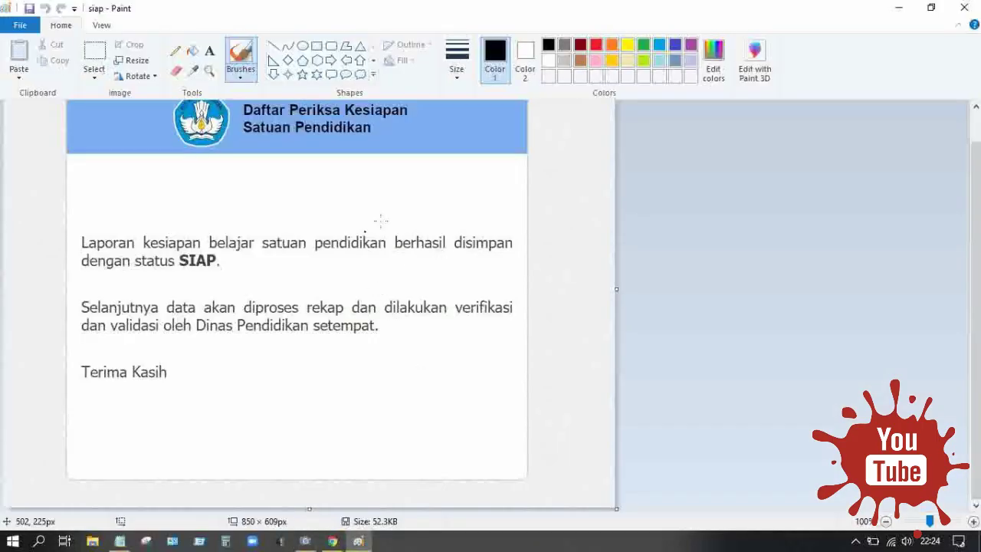
{"action": "left_click", "coordinate": [900, 9]}
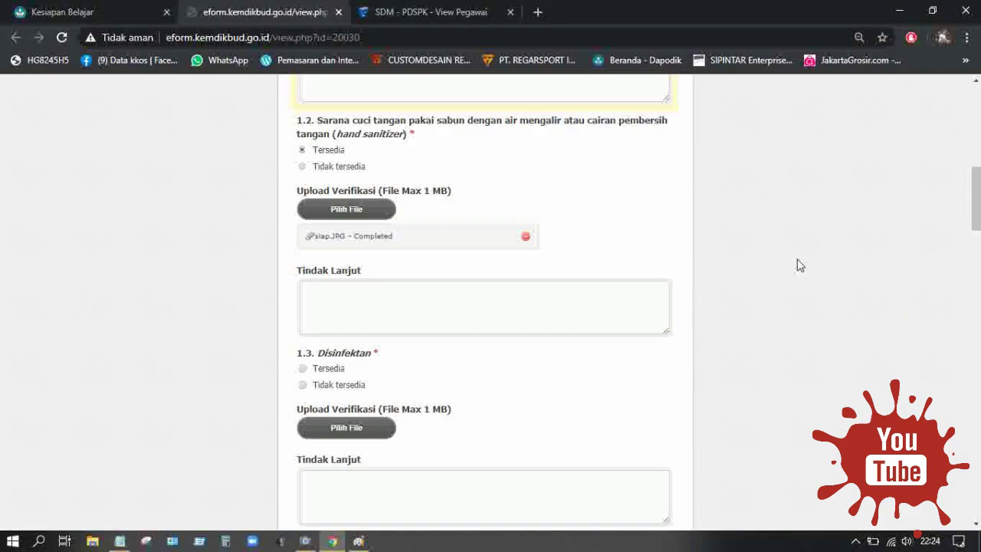
Enter the Tindak Lanjut note 'ok' for item 3.1.
{"action": "scroll", "coordinate": [784, 275], "scroll_direction": "down", "scroll_amount": 2}
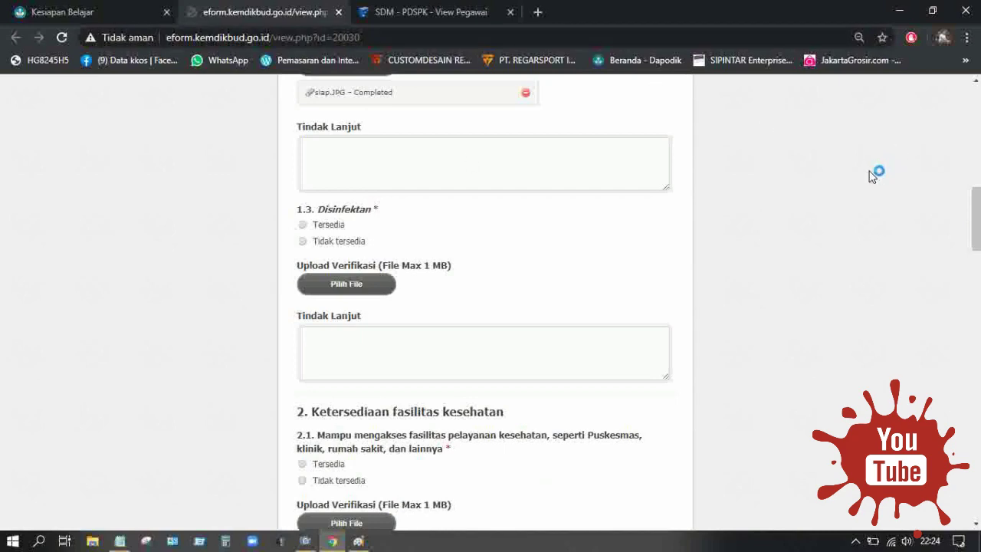
{"action": "scroll", "coordinate": [843, 184], "scroll_direction": "down", "scroll_amount": 9}
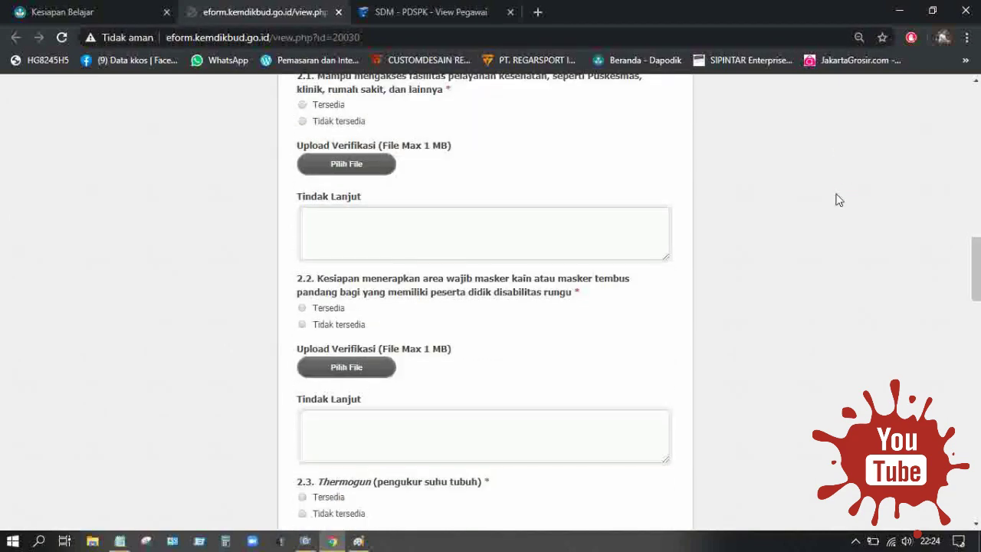
{"action": "scroll", "coordinate": [837, 200], "scroll_direction": "down", "scroll_amount": 3}
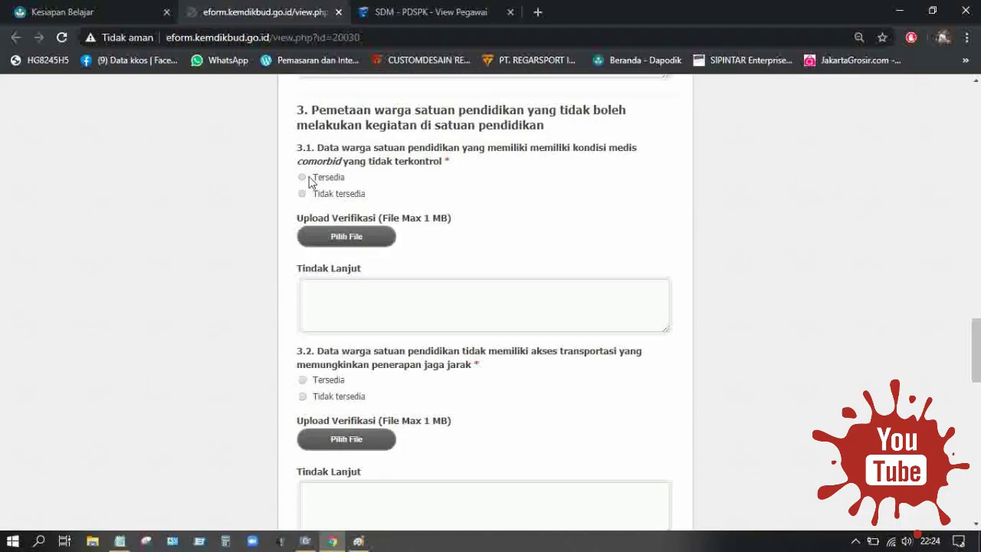
{"action": "left_click", "coordinate": [470, 307]}
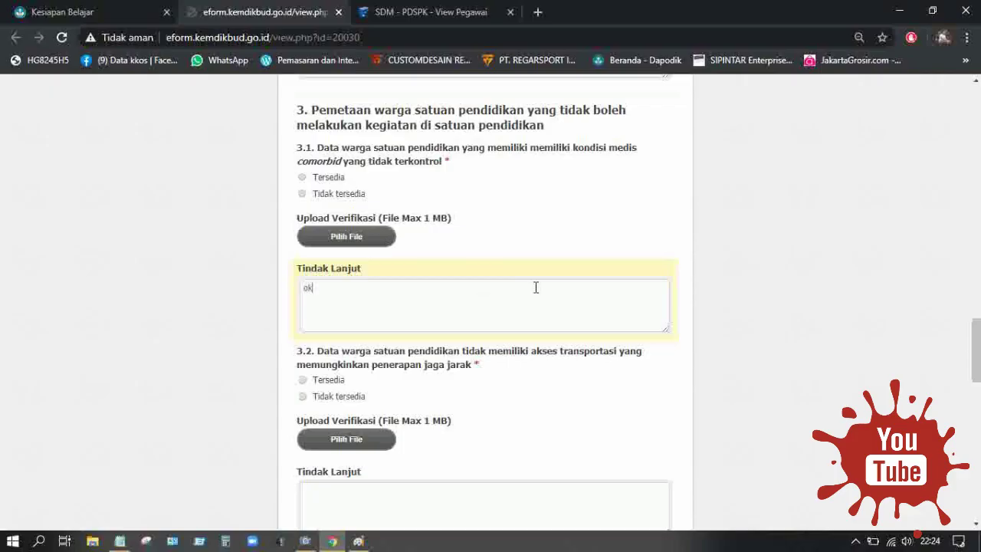
Review the form down to Submit, then bring the siap image in Paint forward.
{"action": "scroll", "coordinate": [528, 294], "scroll_direction": "down", "scroll_amount": 7}
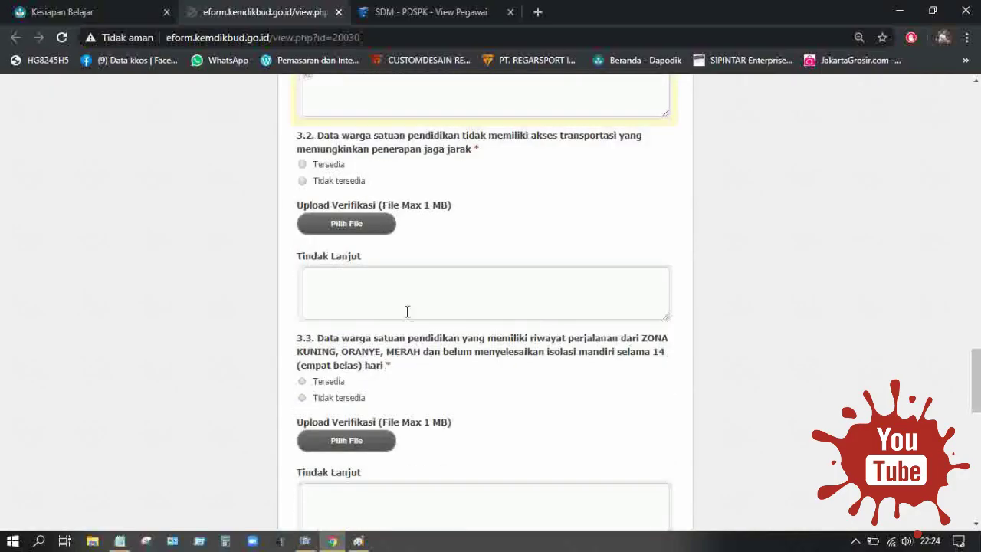
{"action": "scroll", "coordinate": [437, 346], "scroll_direction": "down", "scroll_amount": 2}
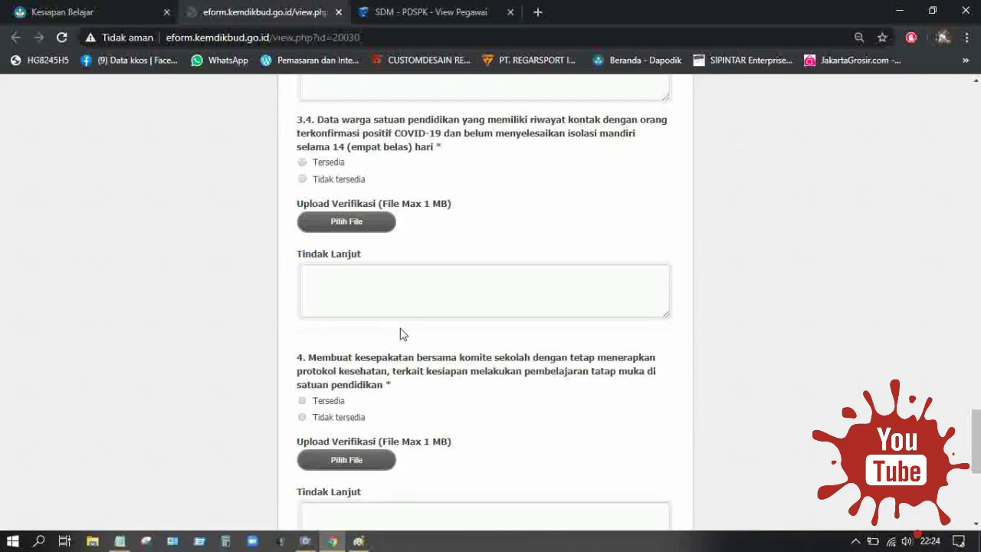
{"action": "scroll", "coordinate": [401, 333], "scroll_direction": "down", "scroll_amount": 4}
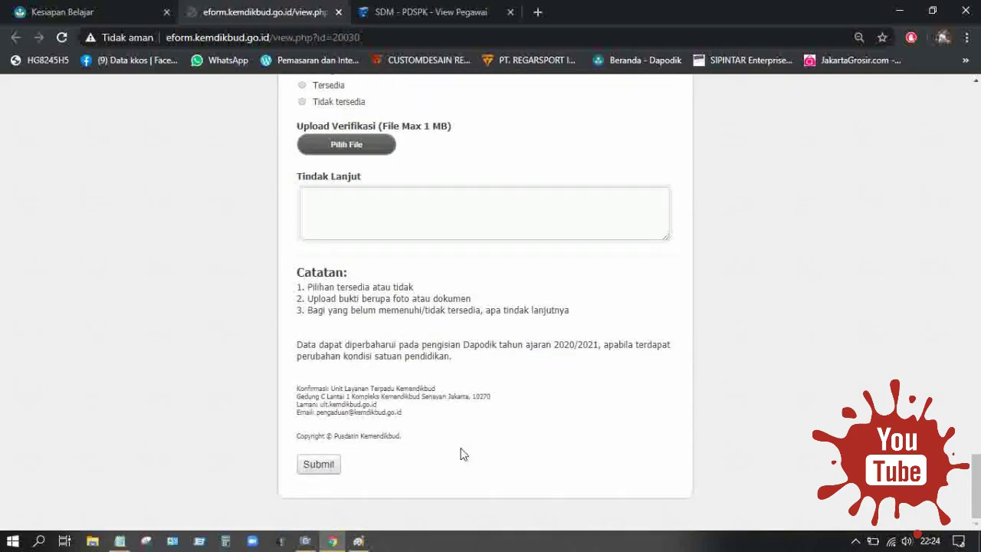
{"action": "left_click", "coordinate": [357, 541]}
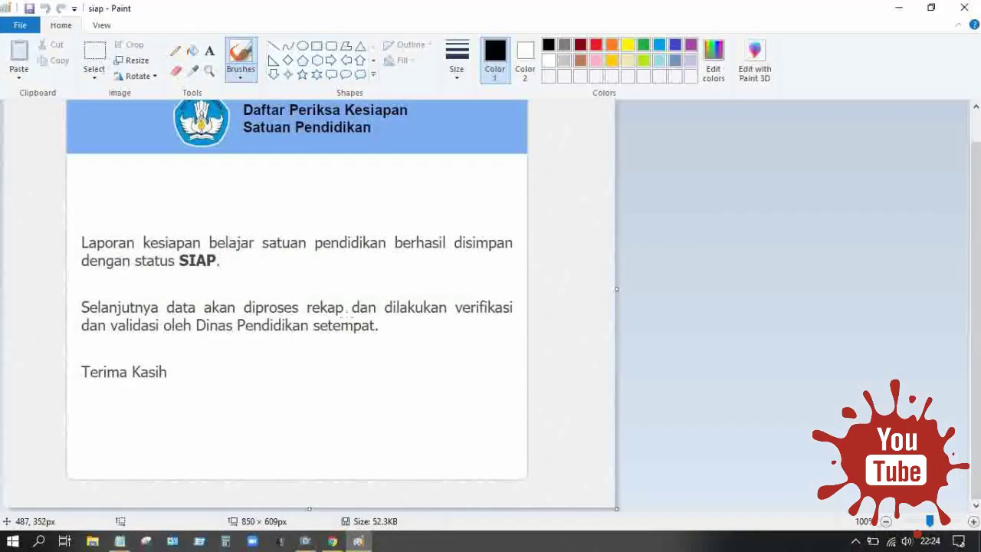
Open the Camera webcam view, hide it, reopen it, then return to Paint.
{"action": "scroll", "coordinate": [518, 222], "scroll_direction": "up", "scroll_amount": 1}
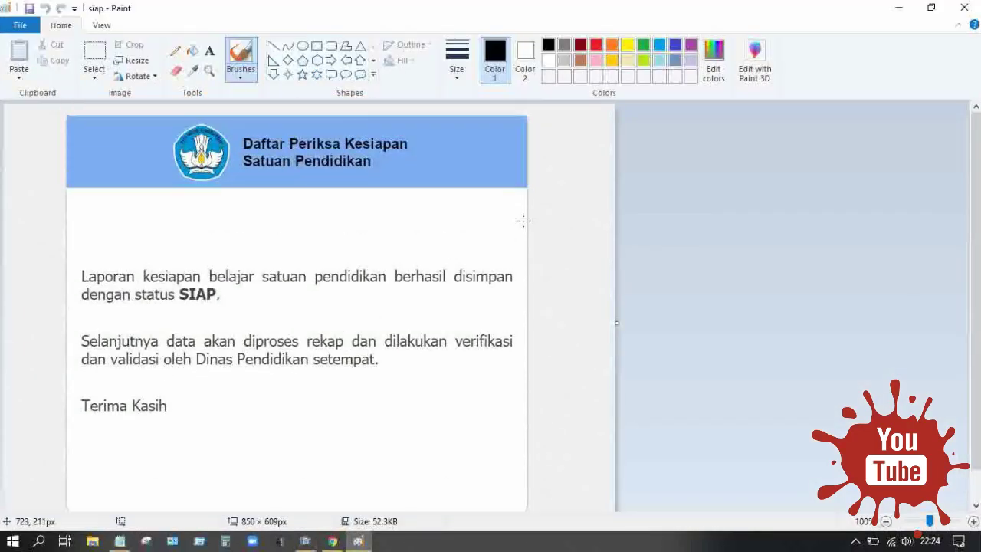
{"action": "left_click", "coordinate": [305, 541]}
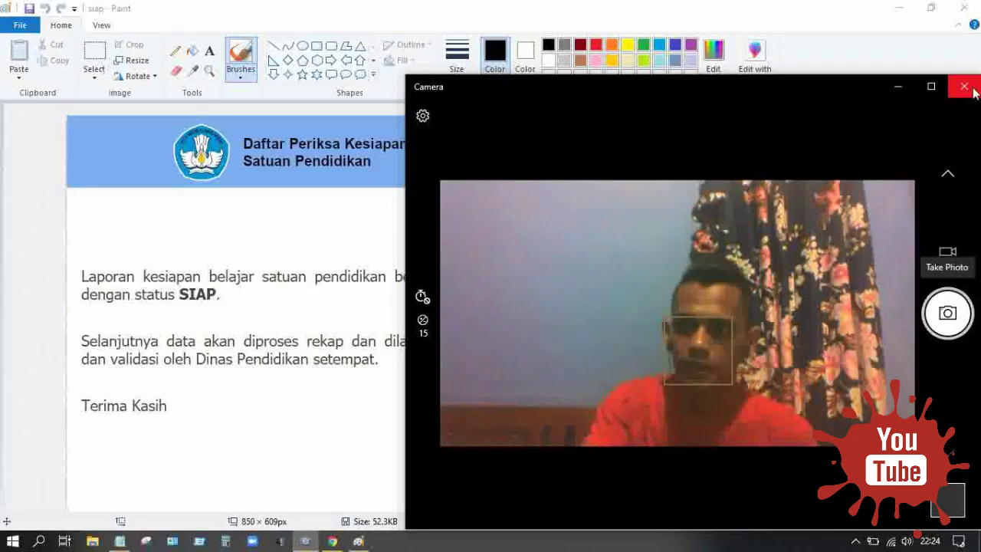
{"action": "left_click", "coordinate": [901, 88]}
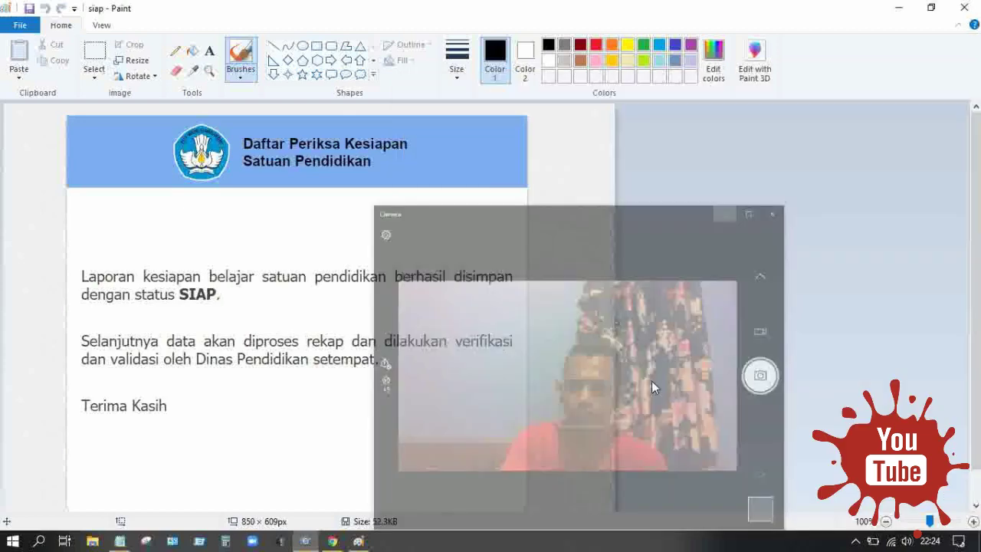
{"action": "left_click", "coordinate": [305, 541]}
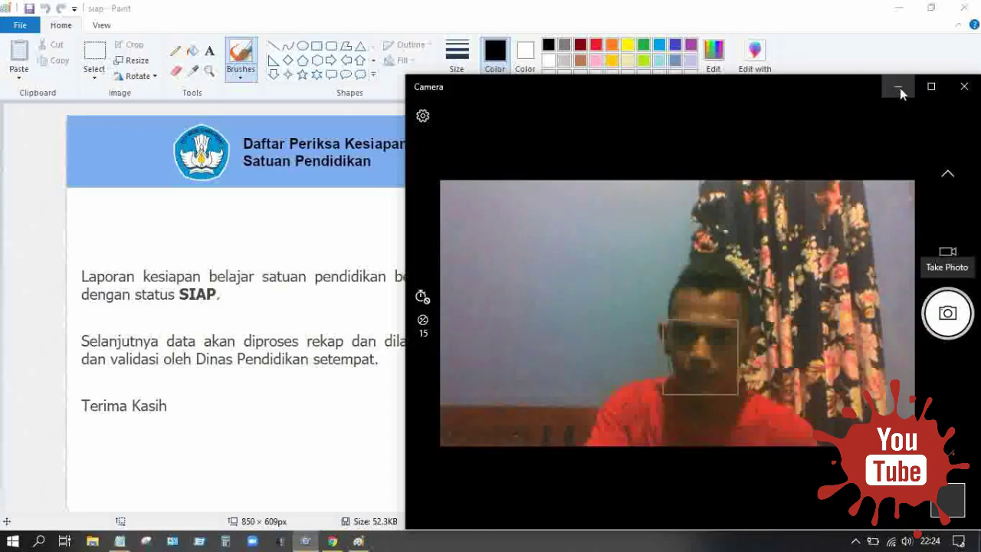
{"action": "left_click", "coordinate": [810, 13]}
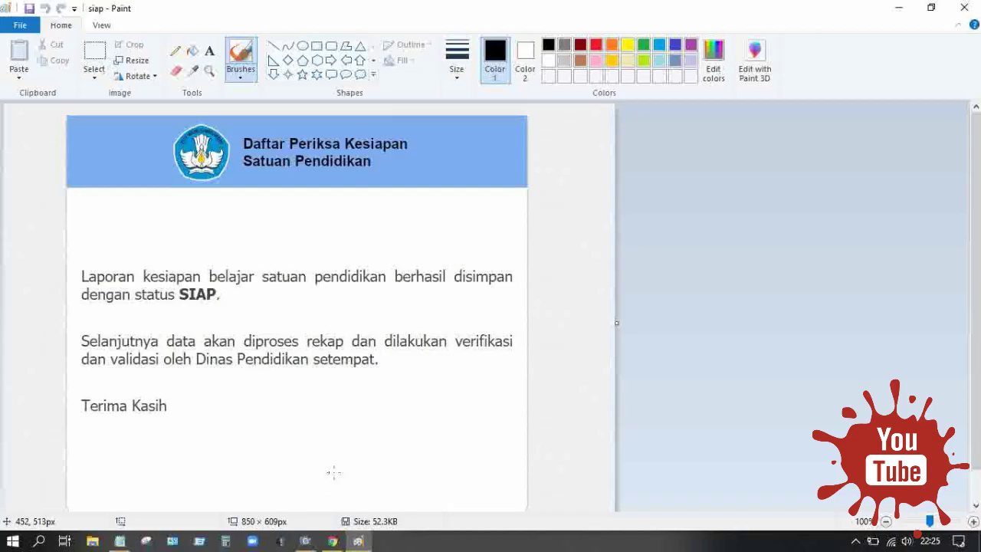
Switch to the Kesiapan Belajar tab in Chrome and bring the Notepad topic list forward.
{"action": "left_click", "coordinate": [336, 544]}
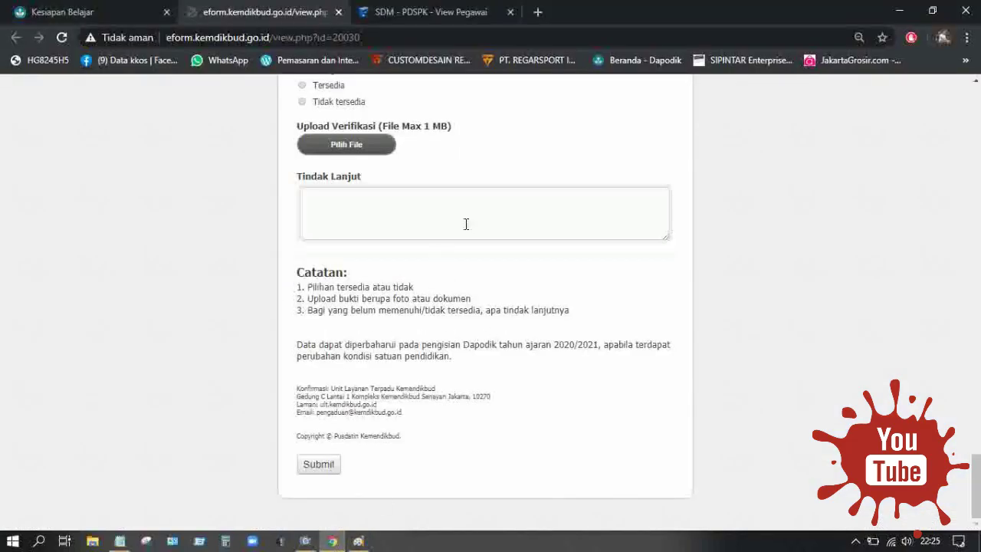
{"action": "left_click", "coordinate": [17, 10]}
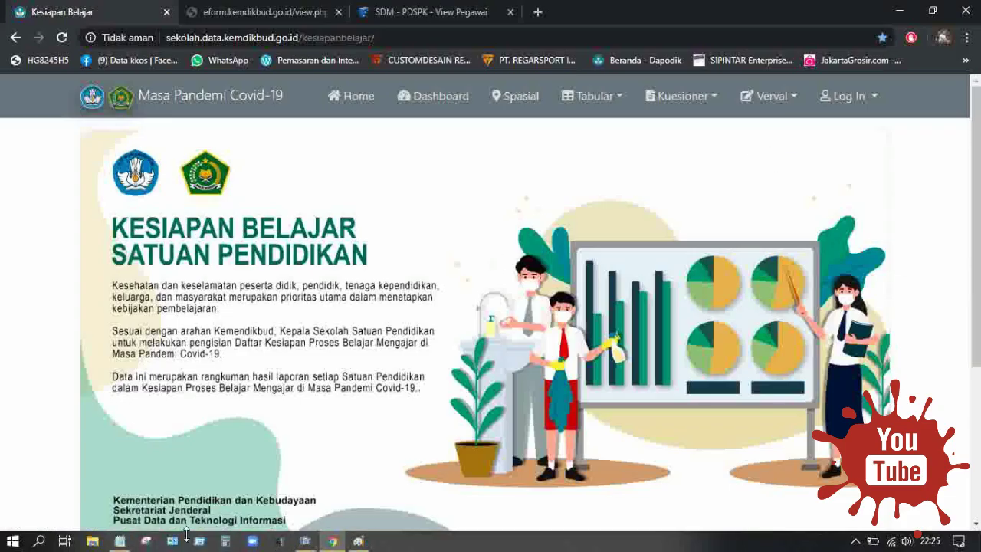
{"action": "left_click", "coordinate": [120, 541]}
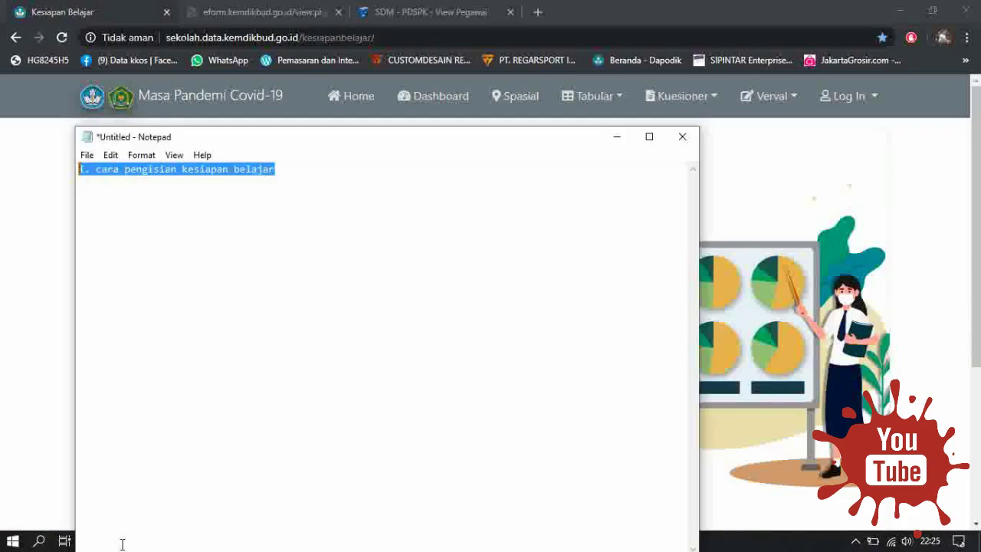
Add Notepad line '2. cara pengisian TM (TATAP MUKA)/ BUKAN TTM( TIDAK TATAP MUKA)' and select it.
{"action": "left_click", "coordinate": [301, 178]}
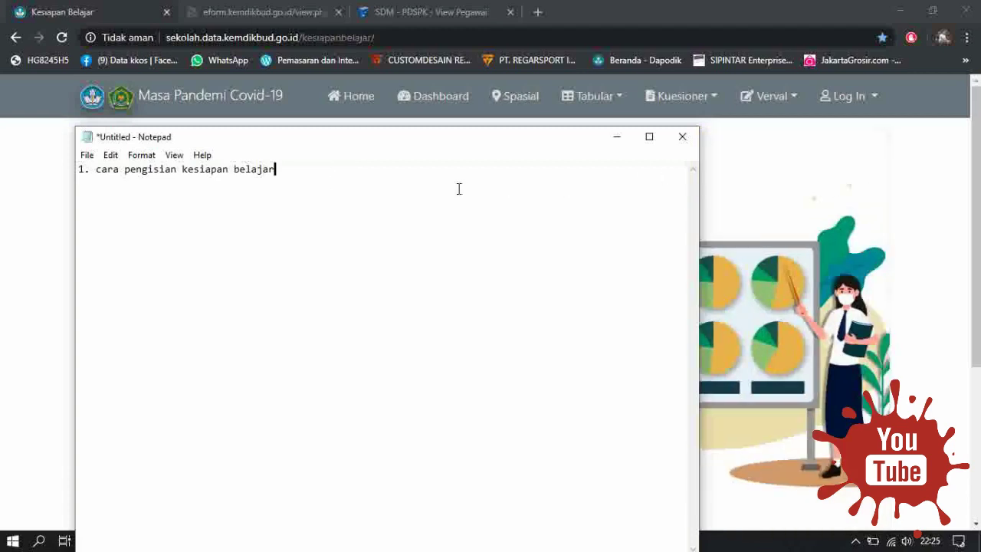
{"action": "key", "text": "Return"}
{"action": "type", "text": "2. cara p"}
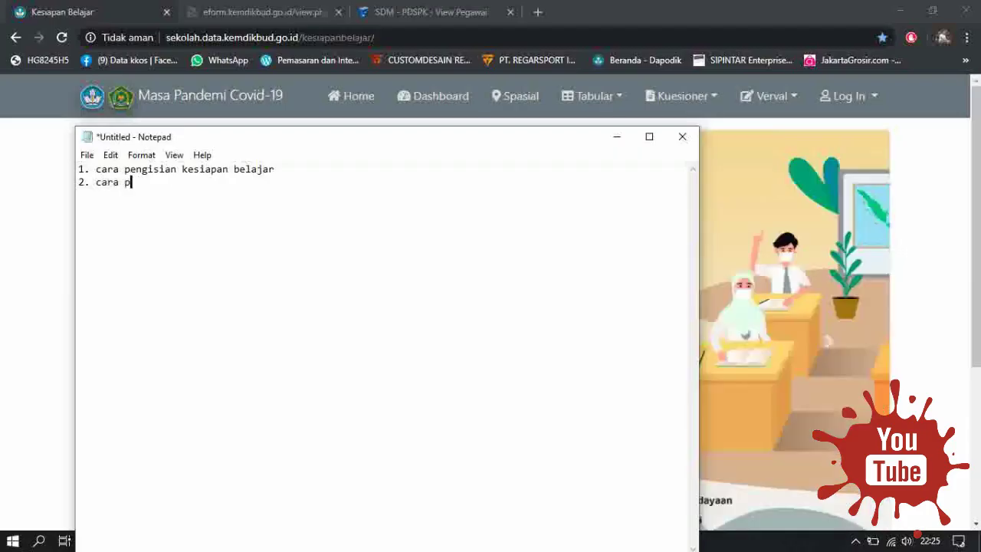
{"action": "type", "text": "engisia"}
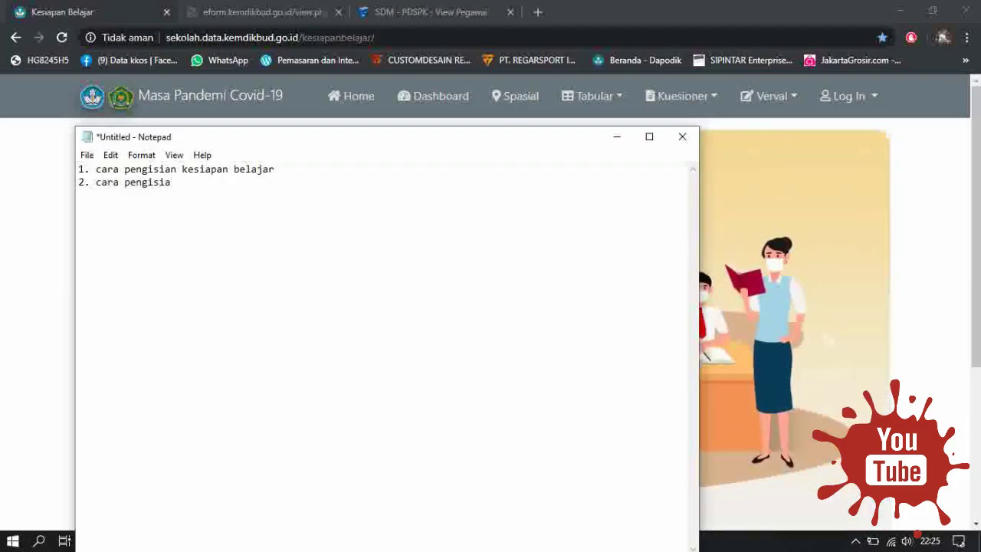
{"action": "type", "text": "n t"}
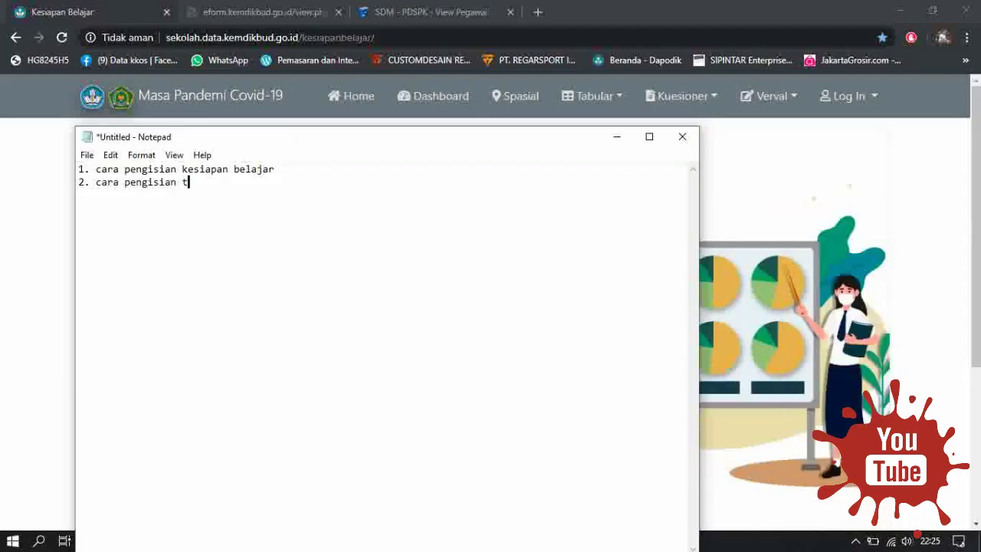
{"action": "key", "text": "BackSpace"}
{"action": "key", "text": "BackSpace"}
{"action": "type", "text": "TM ("}
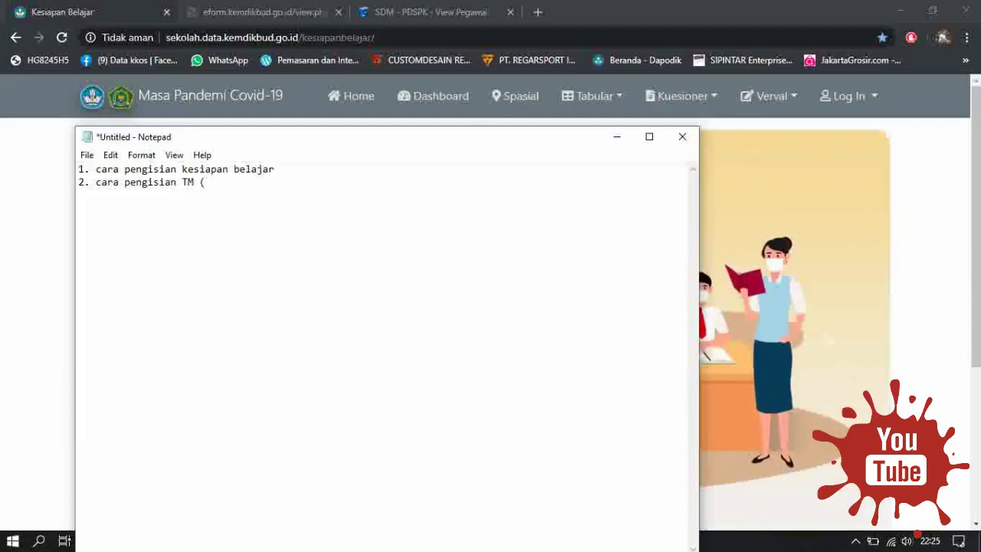
{"action": "type", "text": "TATAP MUKA"}
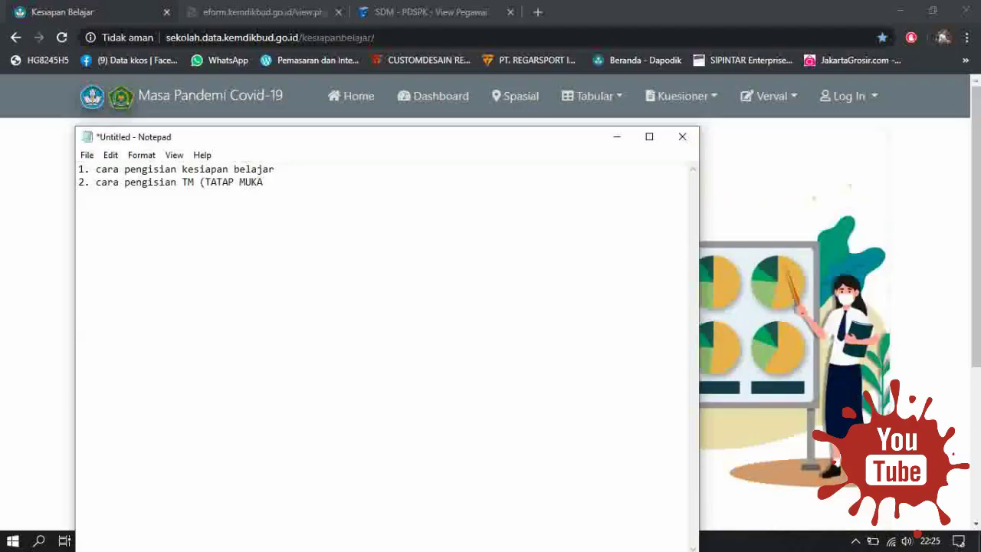
{"action": "type", "text": ")/ BUKA"}
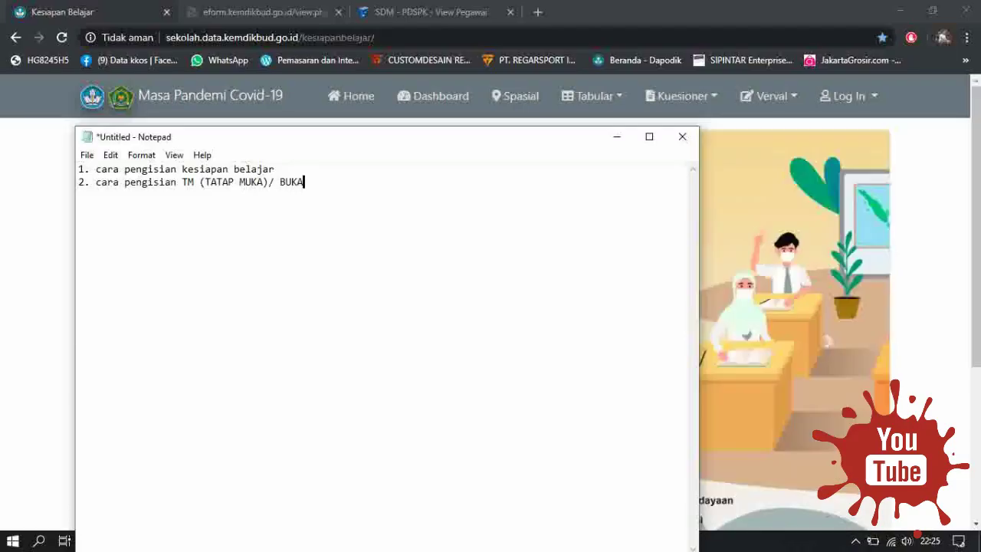
{"action": "type", "text": "N TT"}
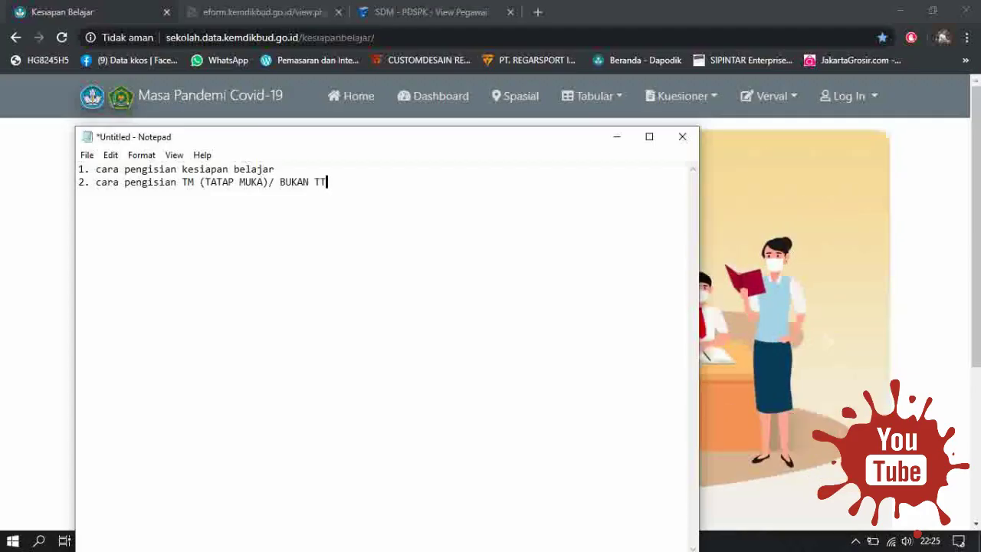
{"action": "type", "text": "M"}
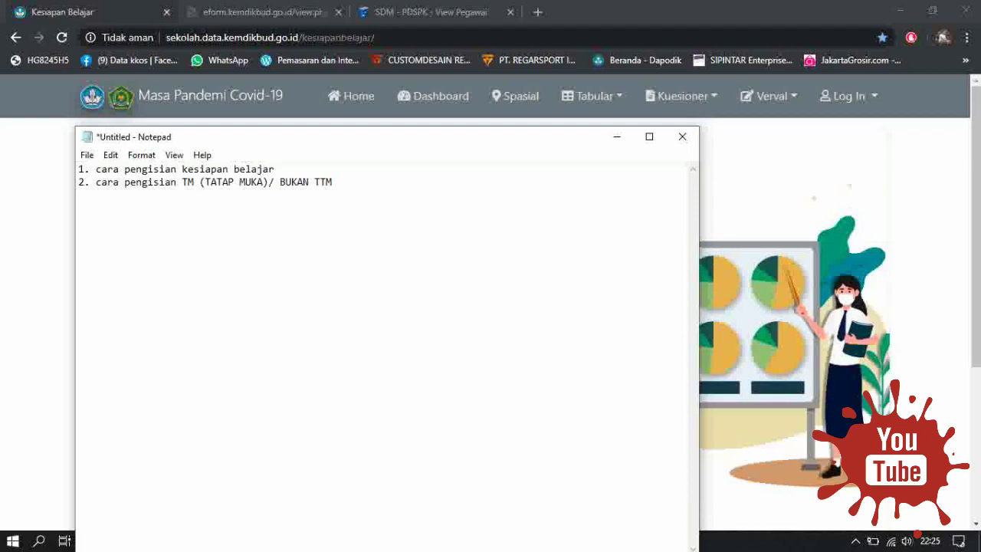
{"action": "type", "text": "("}
{"action": "type", "text": " TID"}
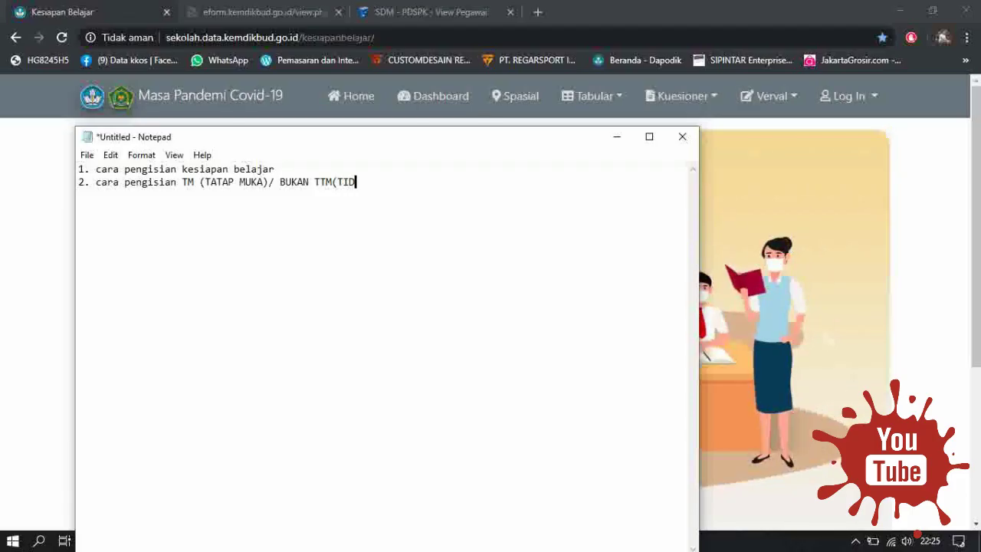
{"action": "type", "text": "AK TATAP "}
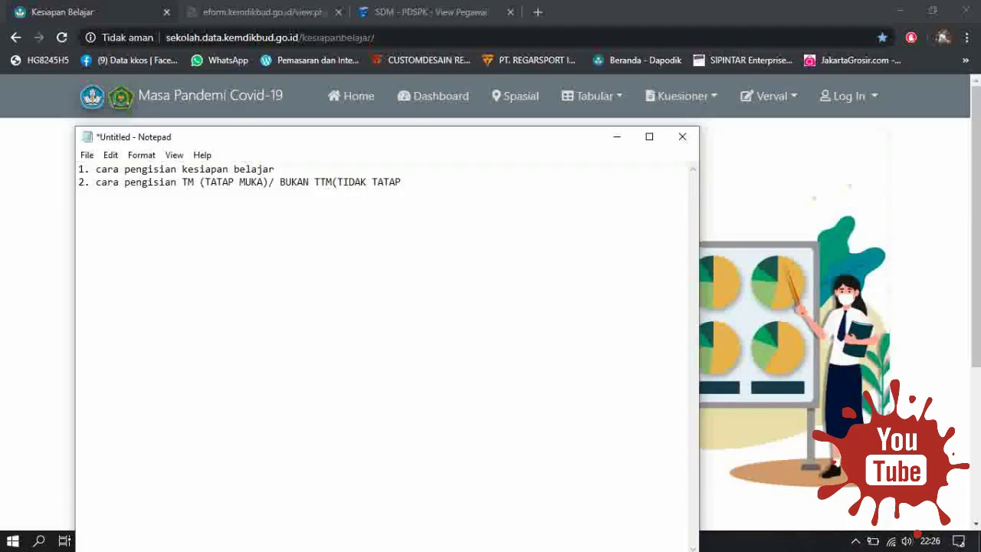
{"action": "type", "text": "MUKA)"}
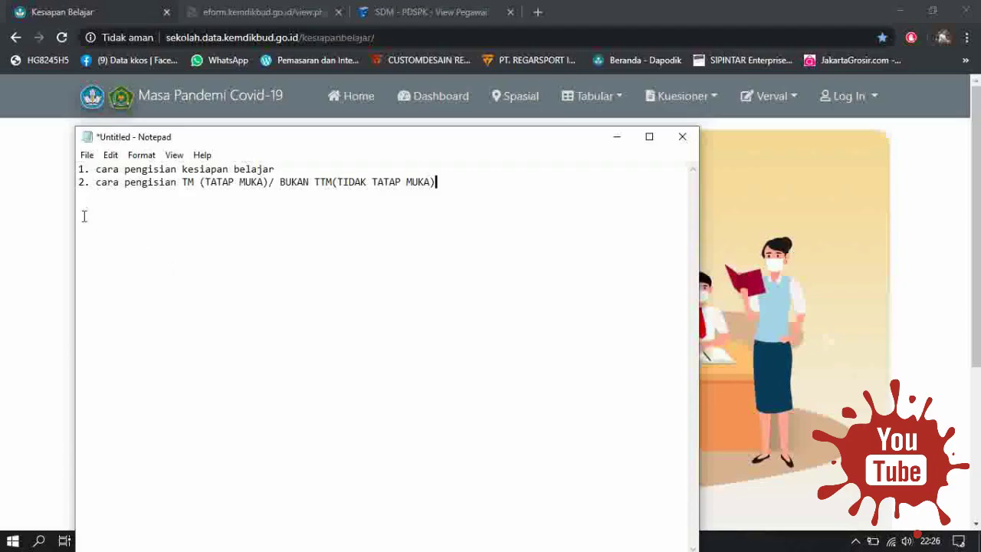
{"action": "left_click_drag", "start_coordinate": [81, 187], "coordinate": [499, 180]}
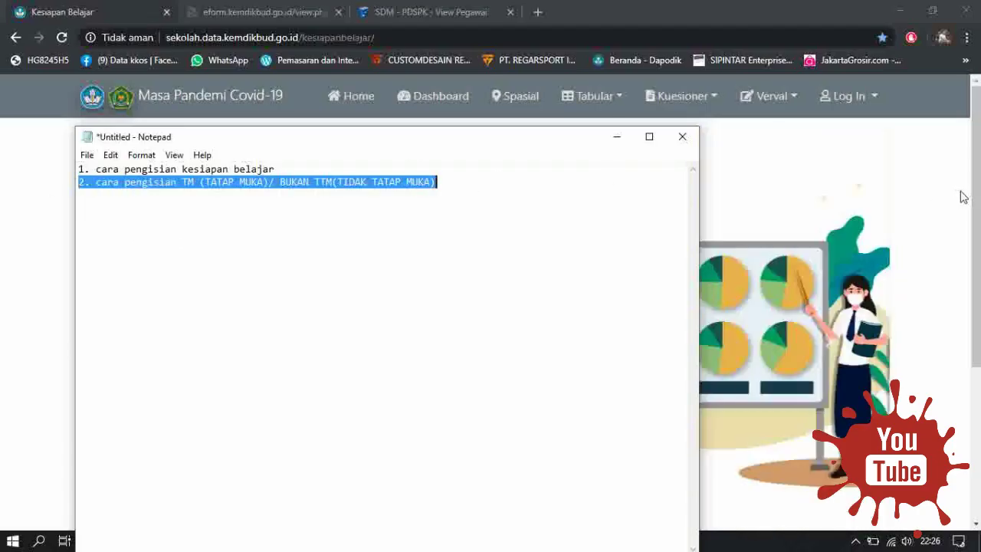
{"action": "left_click", "coordinate": [741, 140]}
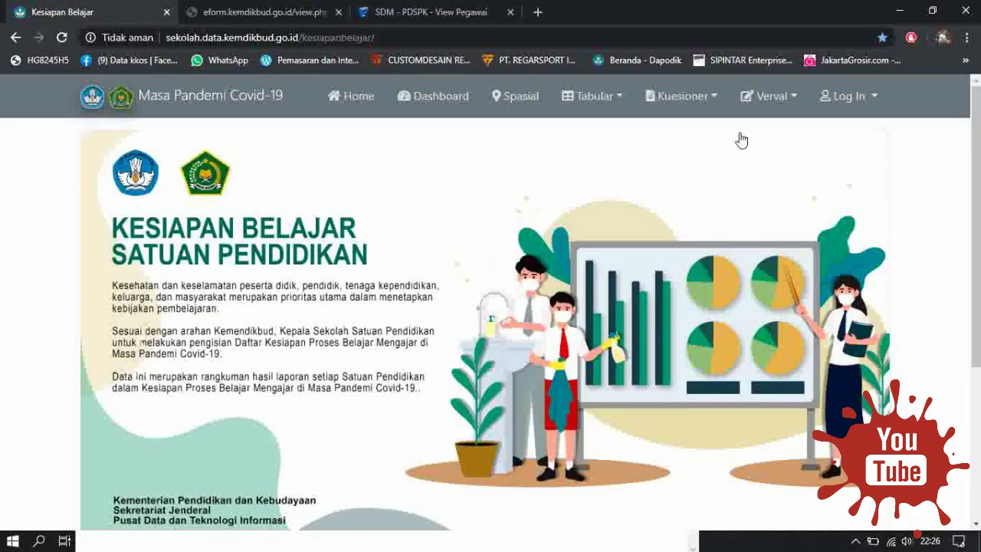
Log in and open the Proses Pembelajaran Form Status Belajar with NPSN 30112055 prefilled.
{"action": "left_click", "coordinate": [705, 106]}
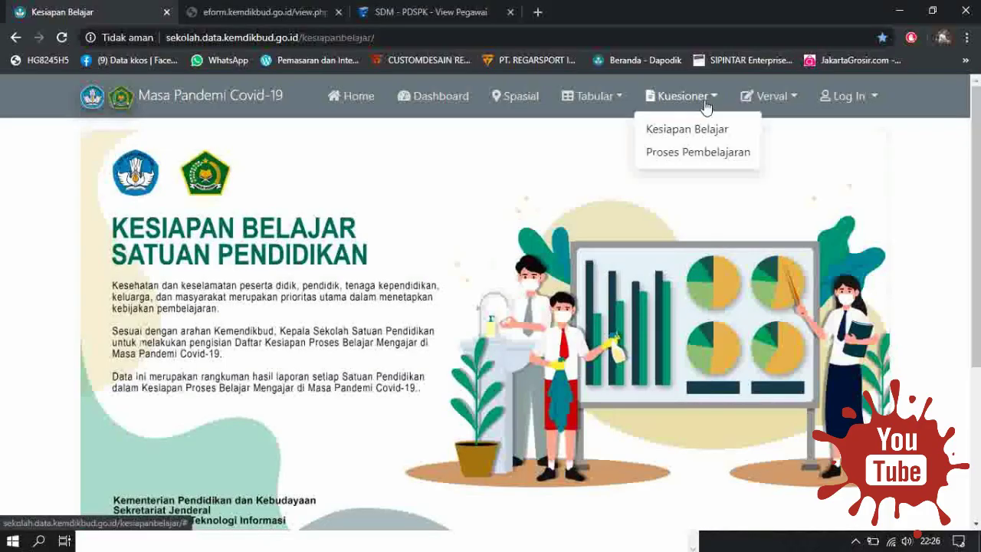
{"action": "left_click", "coordinate": [707, 157]}
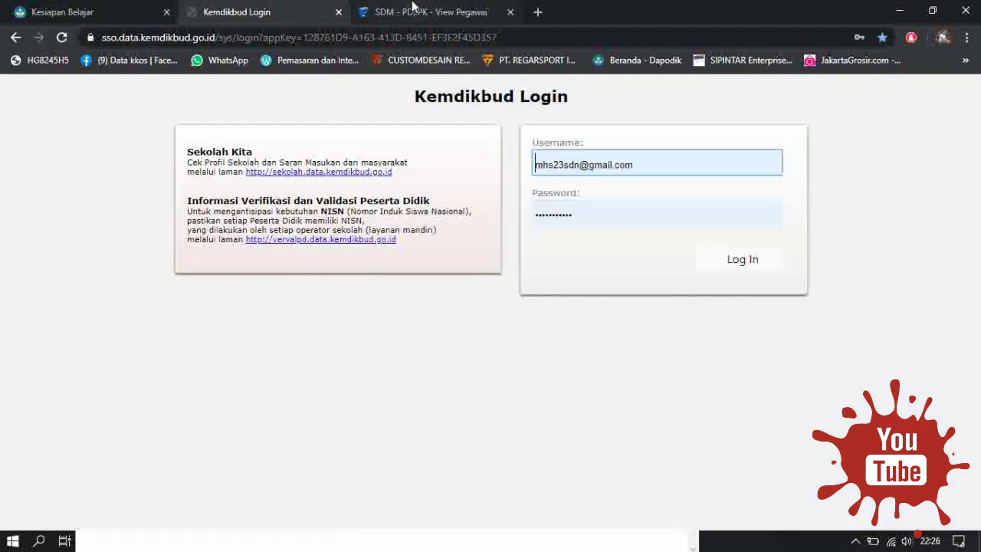
{"action": "left_click", "coordinate": [408, 9]}
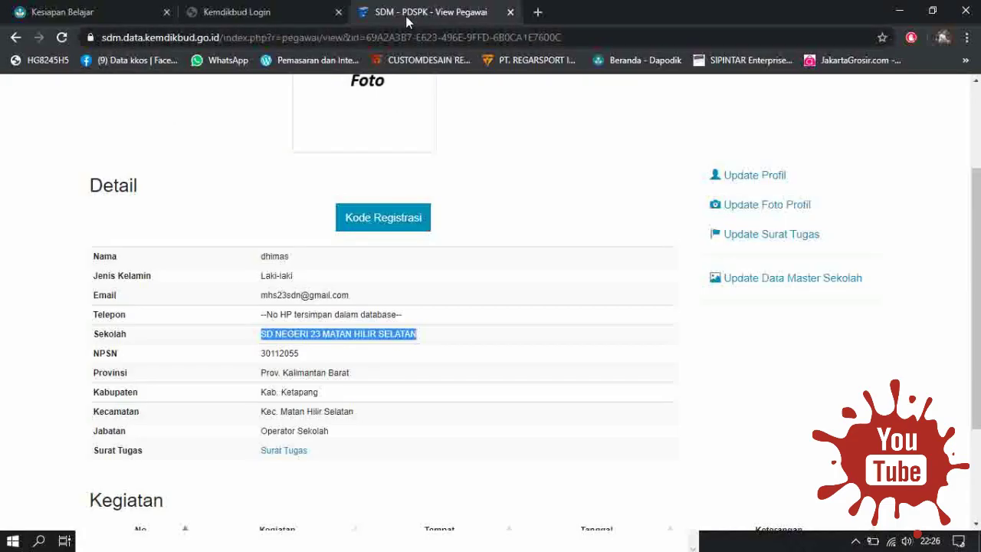
{"action": "left_click", "coordinate": [265, 11]}
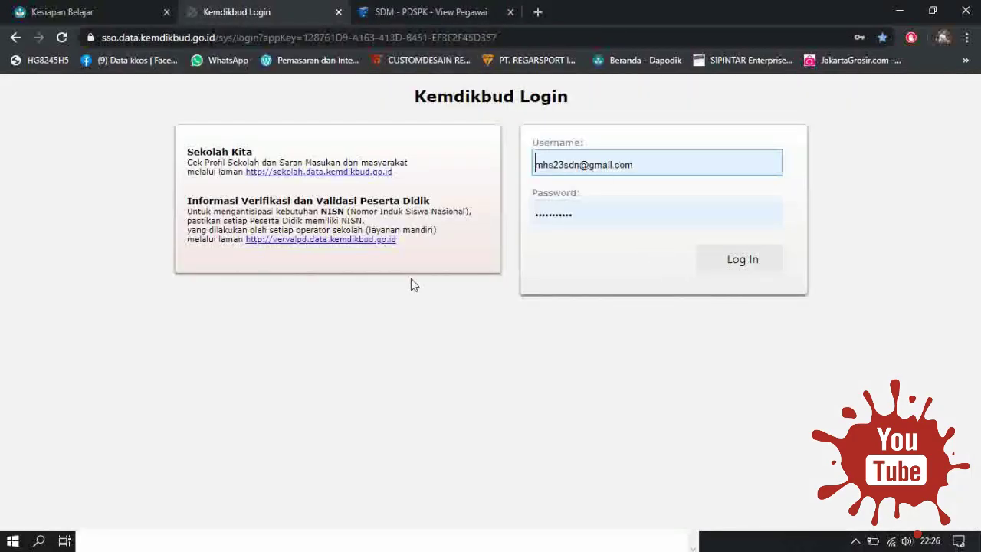
{"action": "key", "text": "Return"}
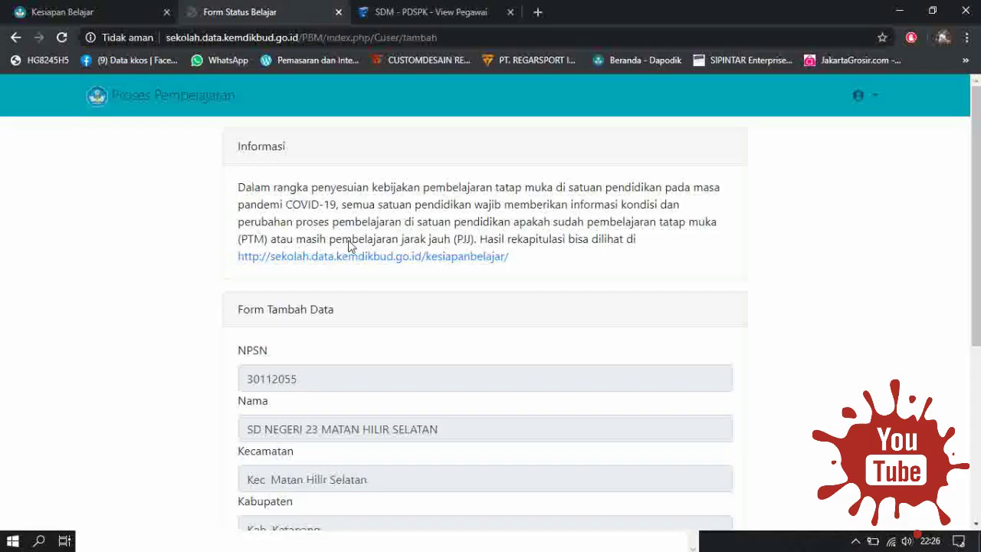
{"action": "scroll", "coordinate": [769, 251], "scroll_direction": "down", "scroll_amount": 2}
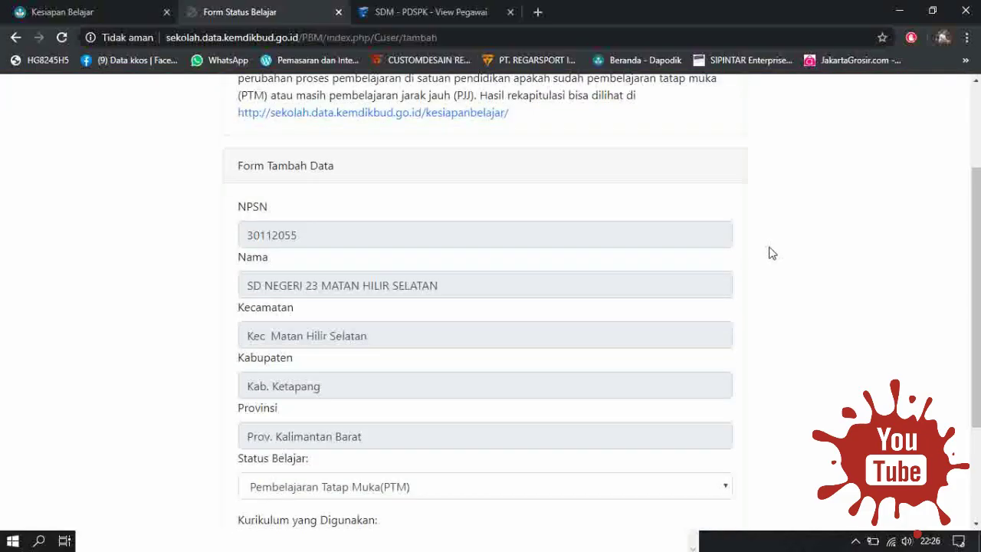
{"action": "scroll", "coordinate": [732, 253], "scroll_direction": "down", "scroll_amount": 2}
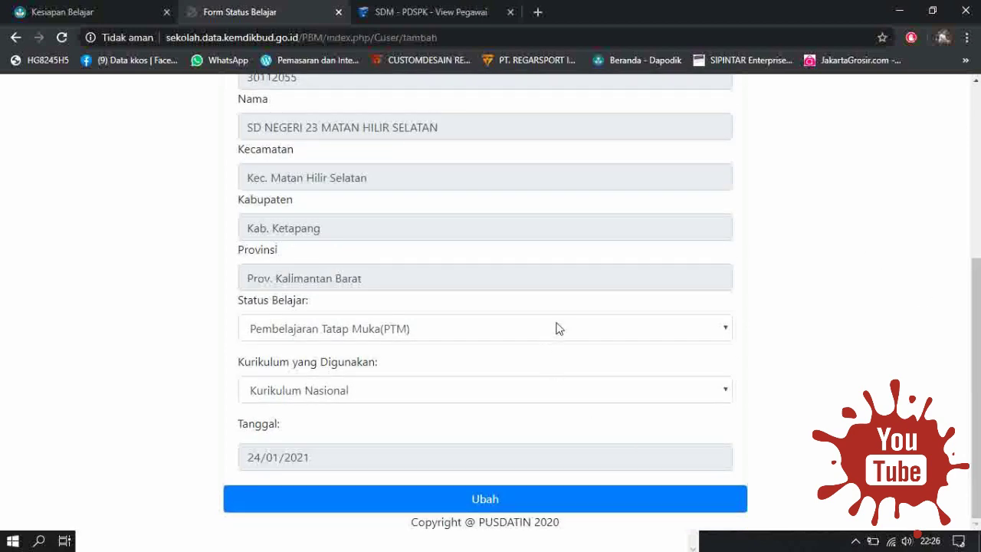
{"action": "left_click", "coordinate": [701, 337]}
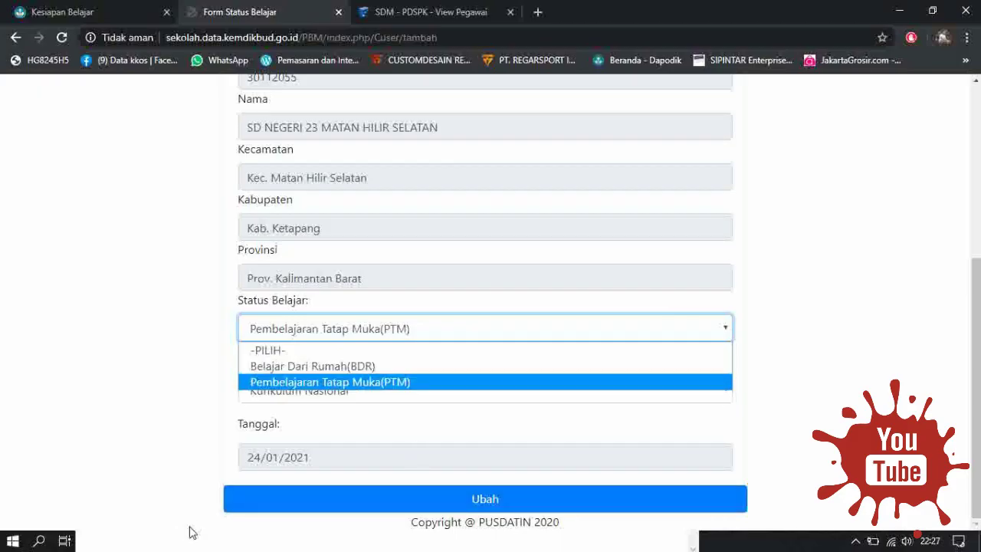
{"action": "left_click", "coordinate": [751, 548]}
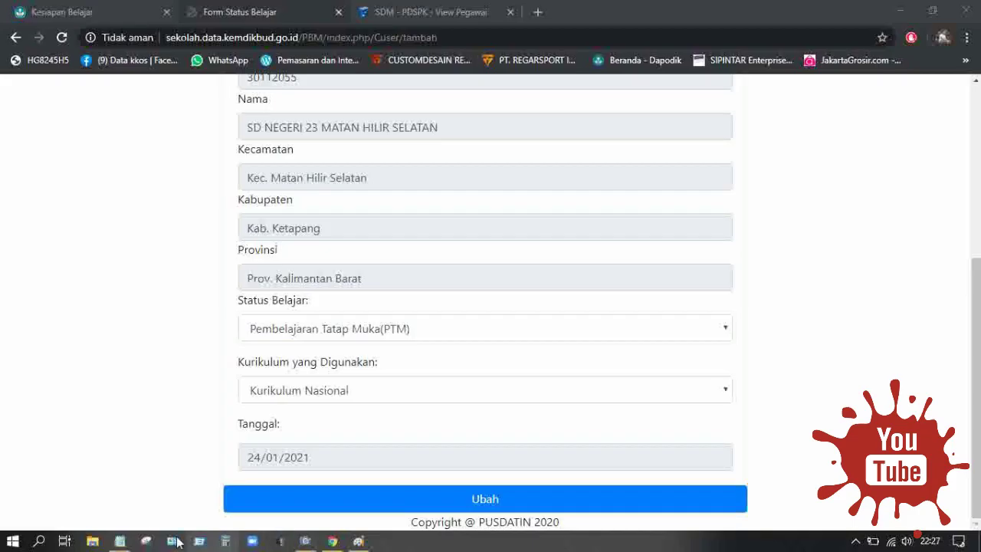
{"action": "mouse_move", "coordinate": [119, 546]}
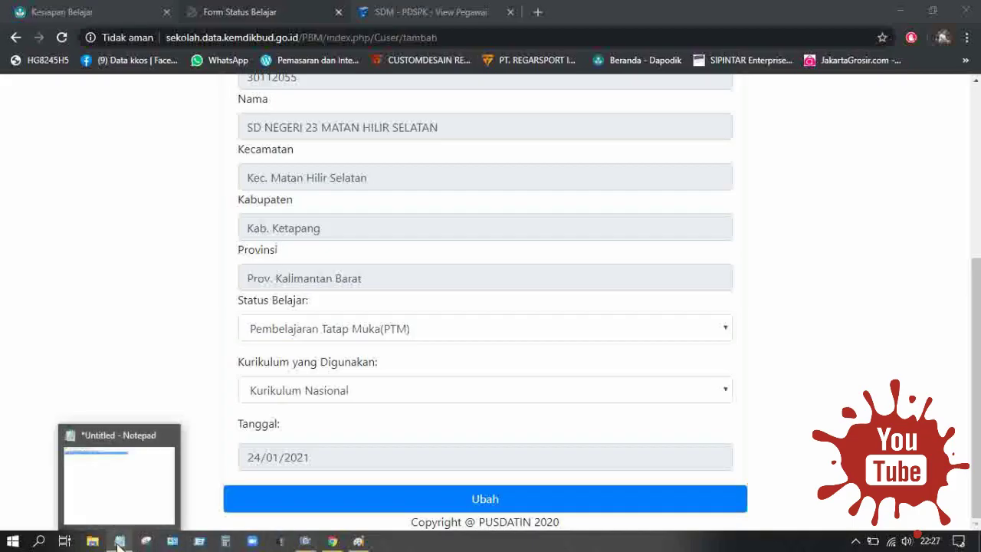
Change Notepad line 2 to 'PTM (TATAP MUKA)/ BUKAN BDR (BELAJAR DI RUMAH)'.
{"action": "left_click", "coordinate": [116, 488]}
{"action": "left_click", "coordinate": [217, 182]}
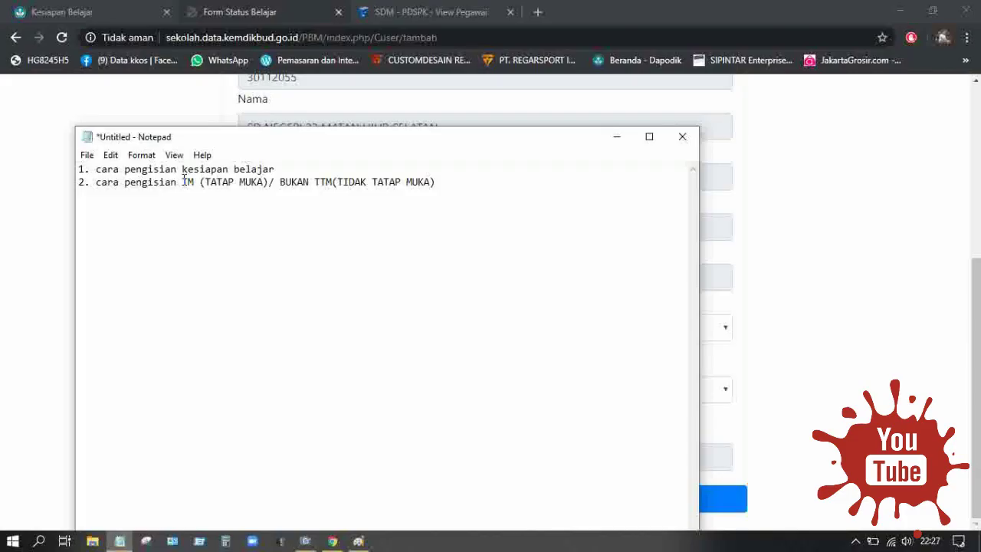
{"action": "left_click", "coordinate": [182, 181]}
{"action": "type", "text": "P"}
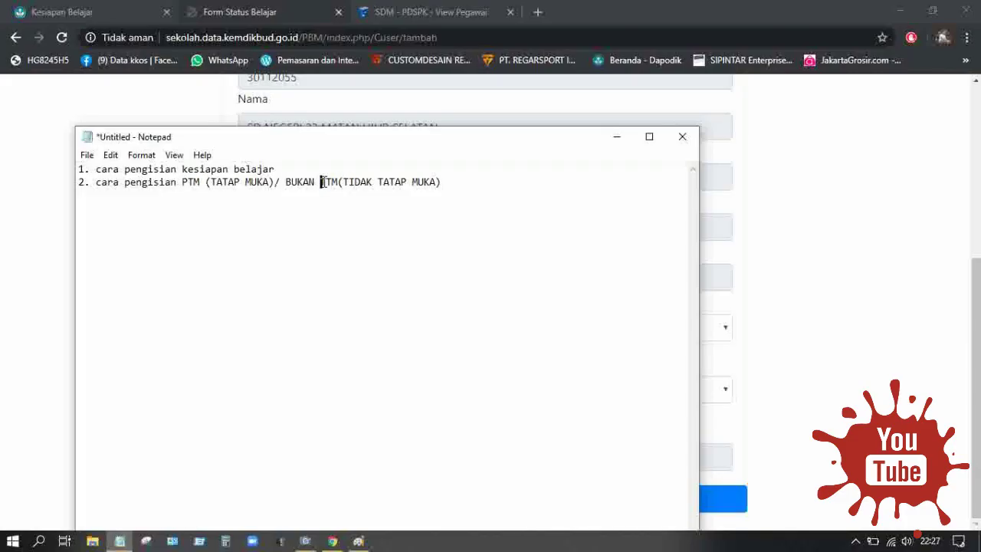
{"action": "left_click_drag", "start_coordinate": [320, 182], "coordinate": [337, 186]}
{"action": "type", "text": "BDR"}
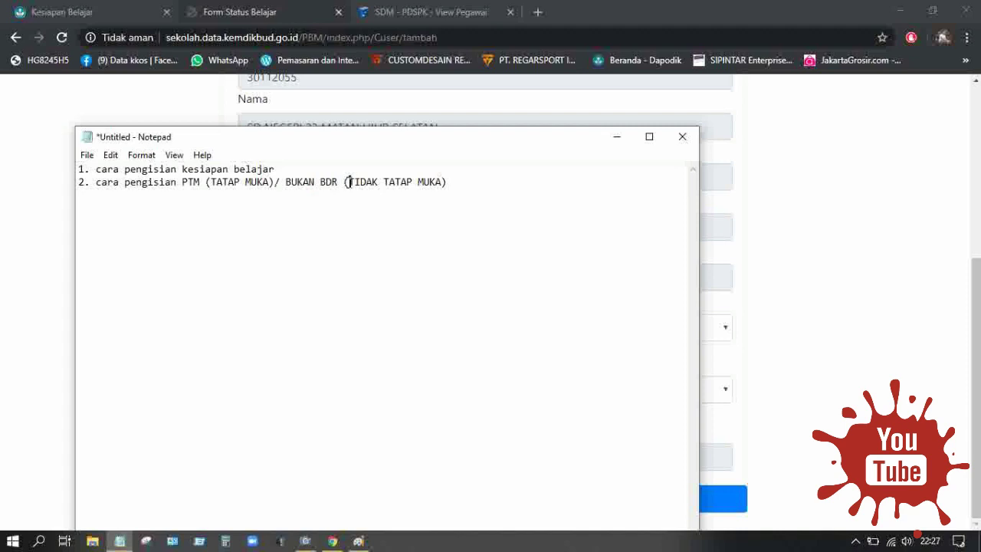
{"action": "left_click_drag", "start_coordinate": [348, 181], "coordinate": [434, 186]}
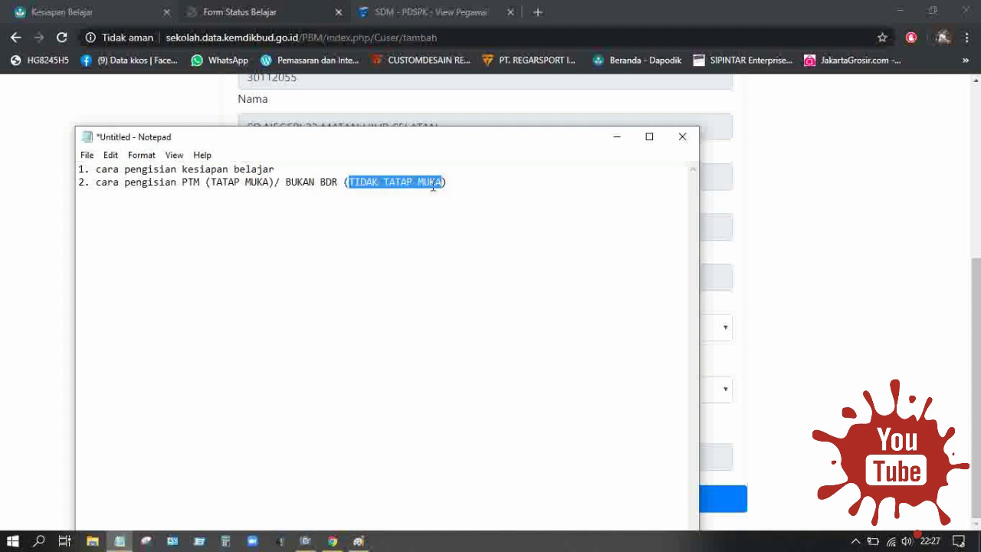
{"action": "type", "text": "BELAJAR D"}
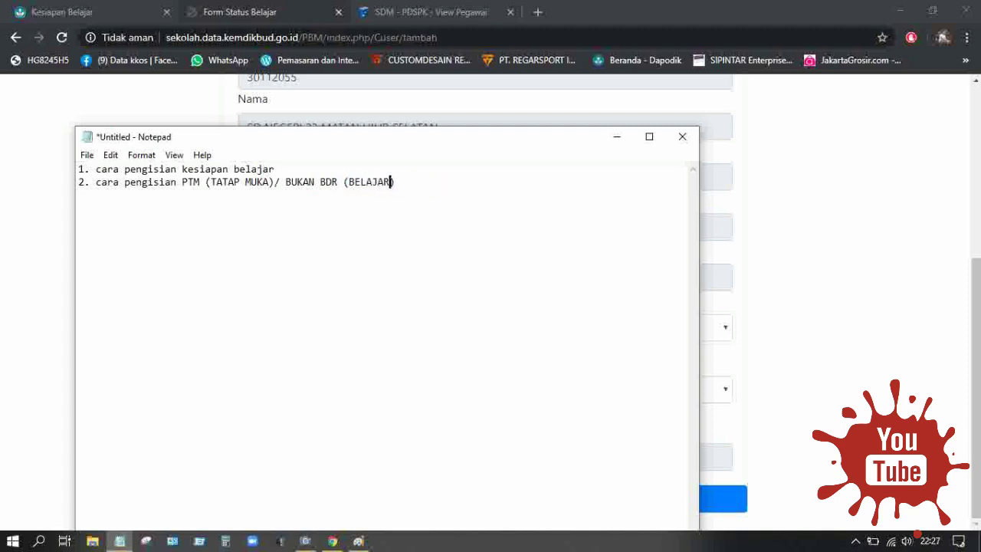
{"action": "type", "text": "I RUMAH"}
Keep Status Belajar at Pembelajaran Tatap Muka (PTM) and open the Kurikulum yang Digunakan choices.
{"action": "left_click", "coordinate": [920, 263]}
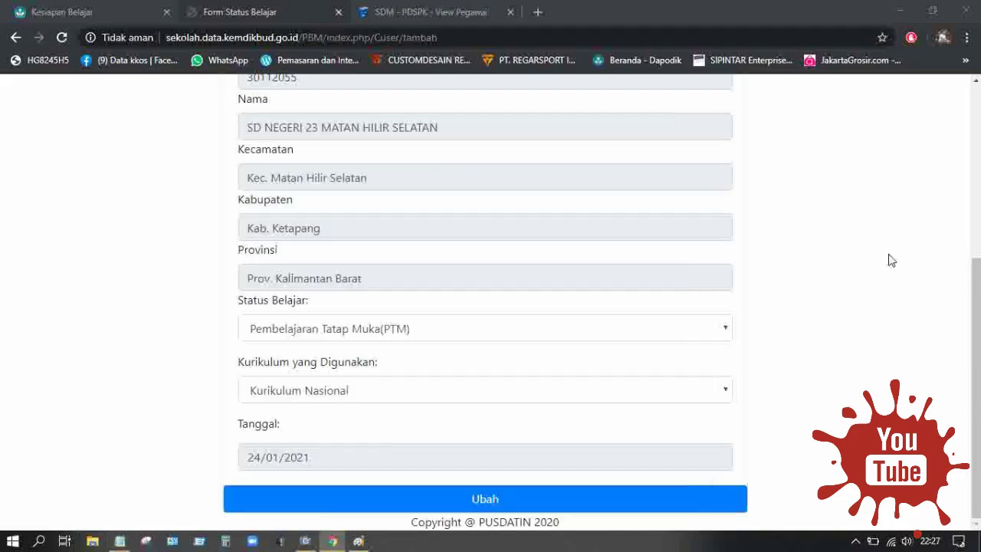
{"action": "left_click", "coordinate": [474, 336]}
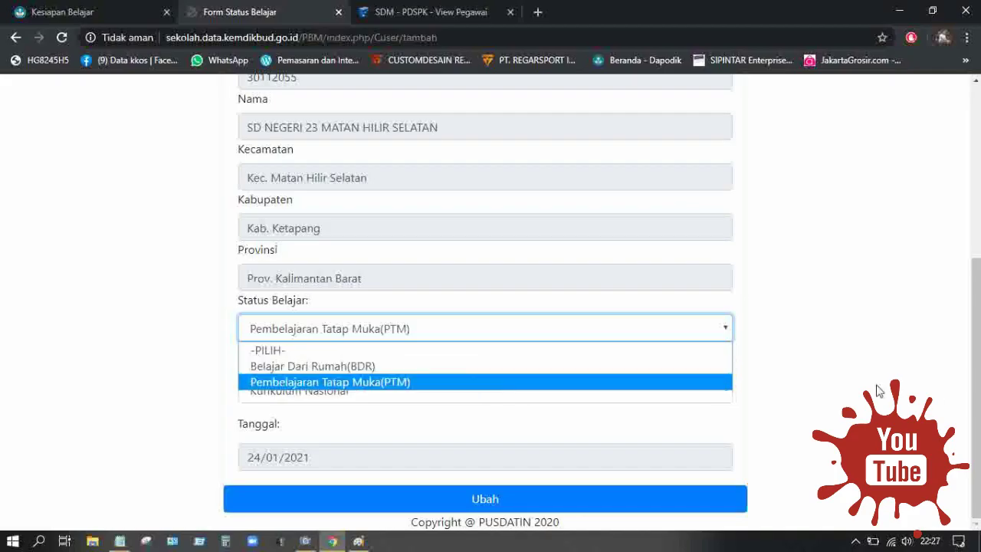
{"action": "left_click", "coordinate": [852, 367]}
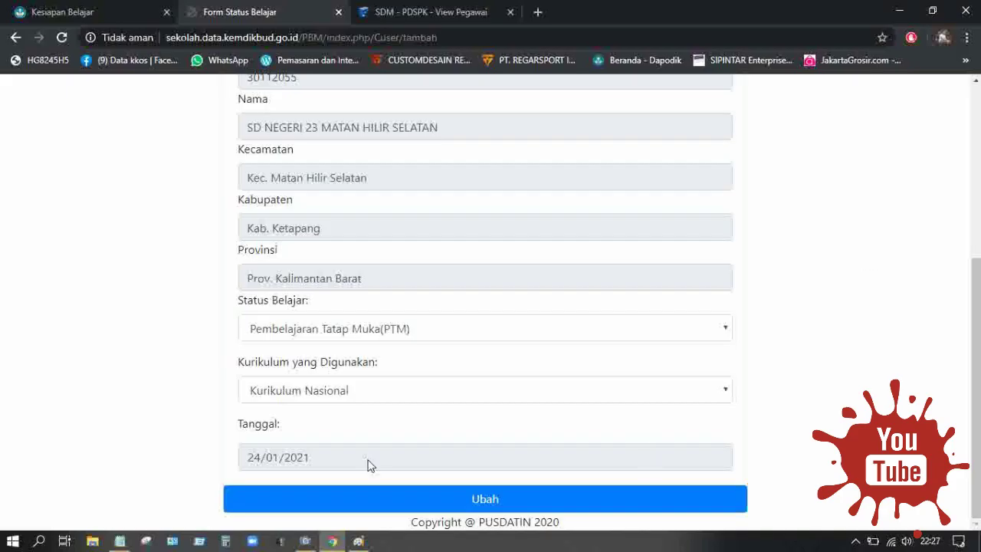
{"action": "left_click", "coordinate": [601, 394]}
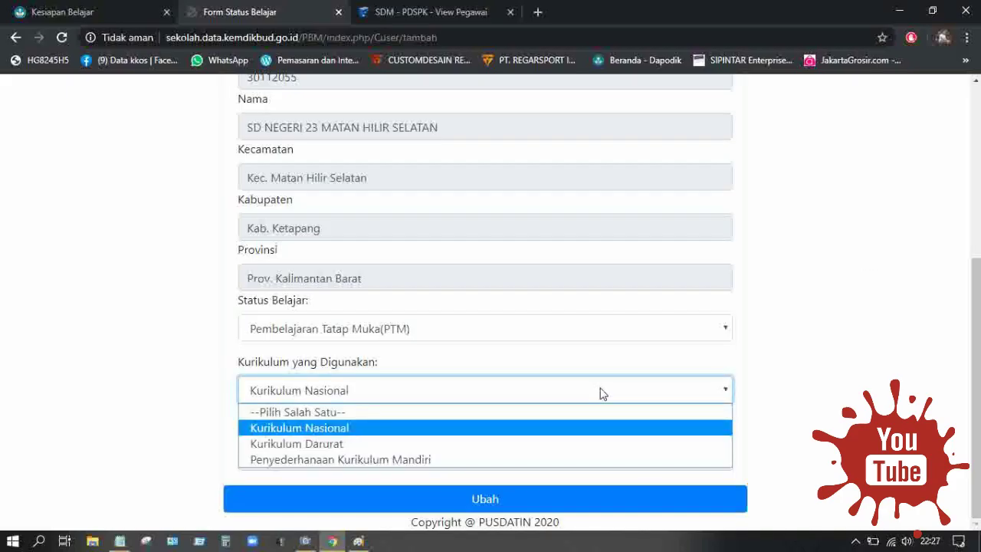